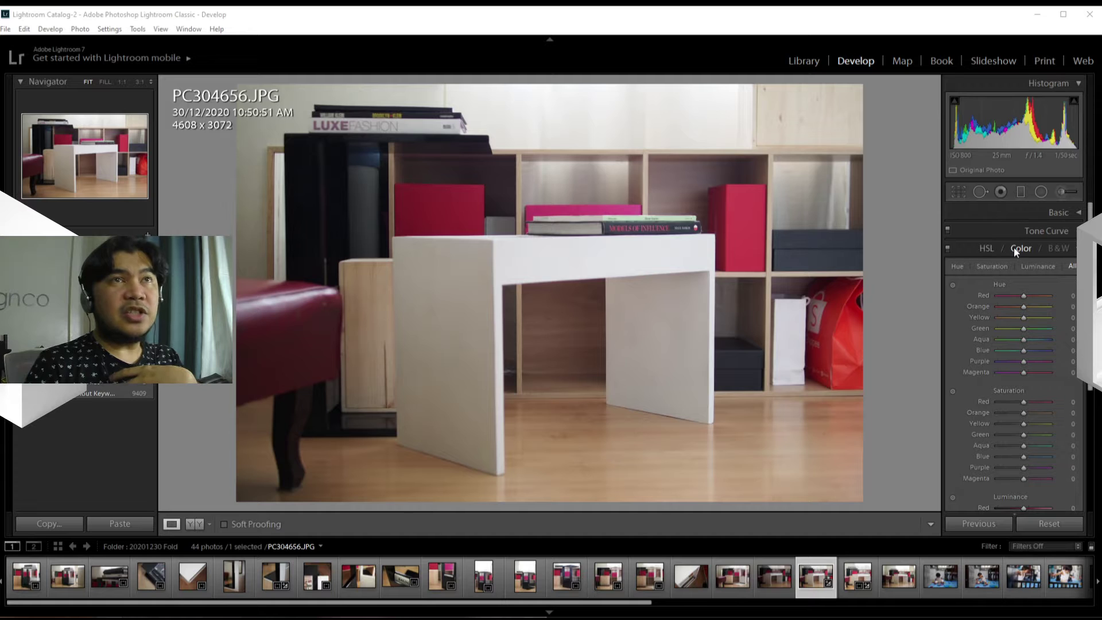
- Examine the hue, saturation and luminance sliders for every colour range in the HSL adjustments, comparing them with the per-colour layout
left_click(1016, 249)
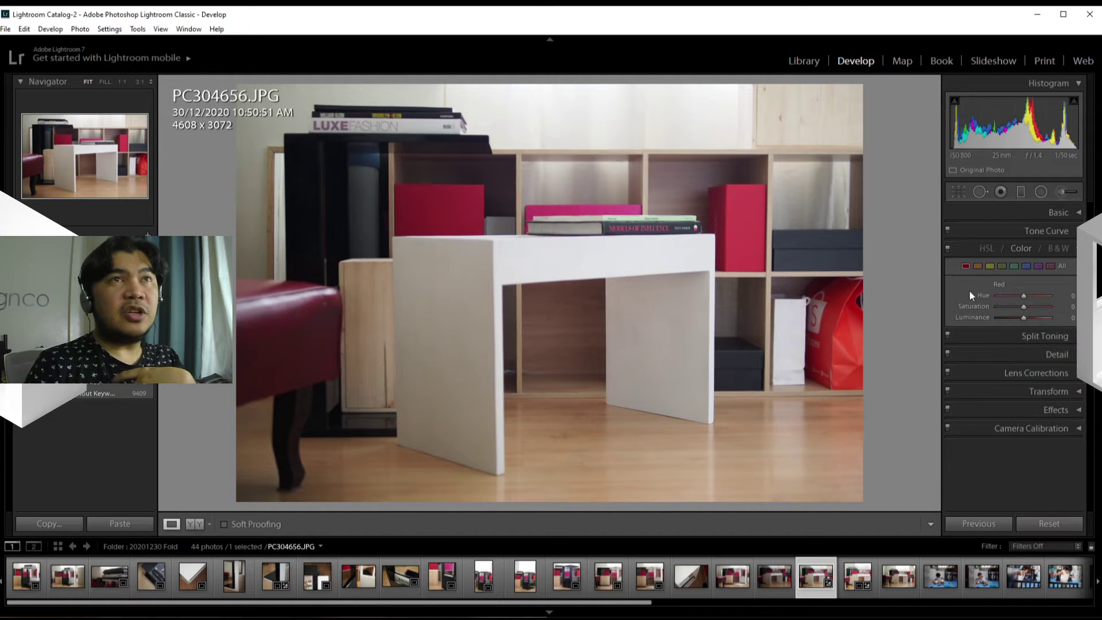
left_click(986, 247)
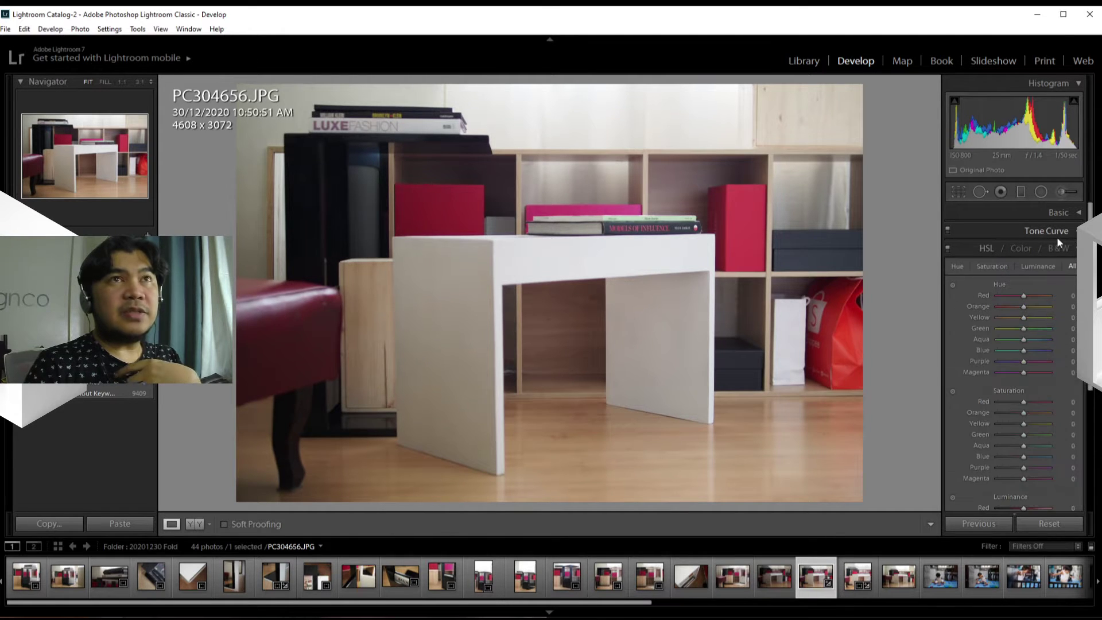
scroll(1013, 356, "down", 2)
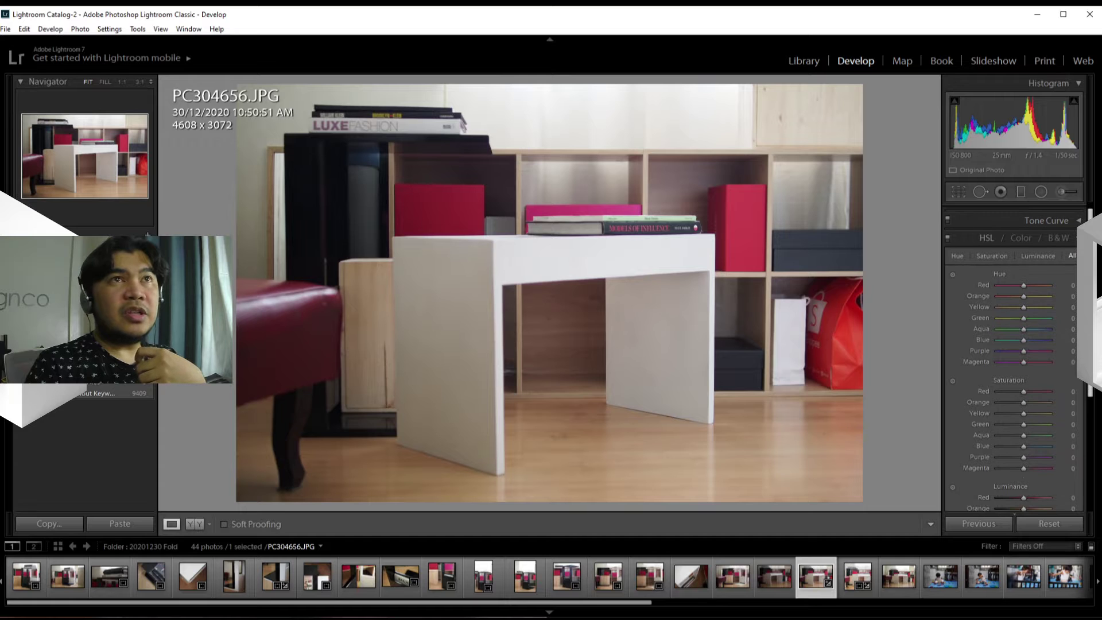
scroll(1013, 355, "up", 1)
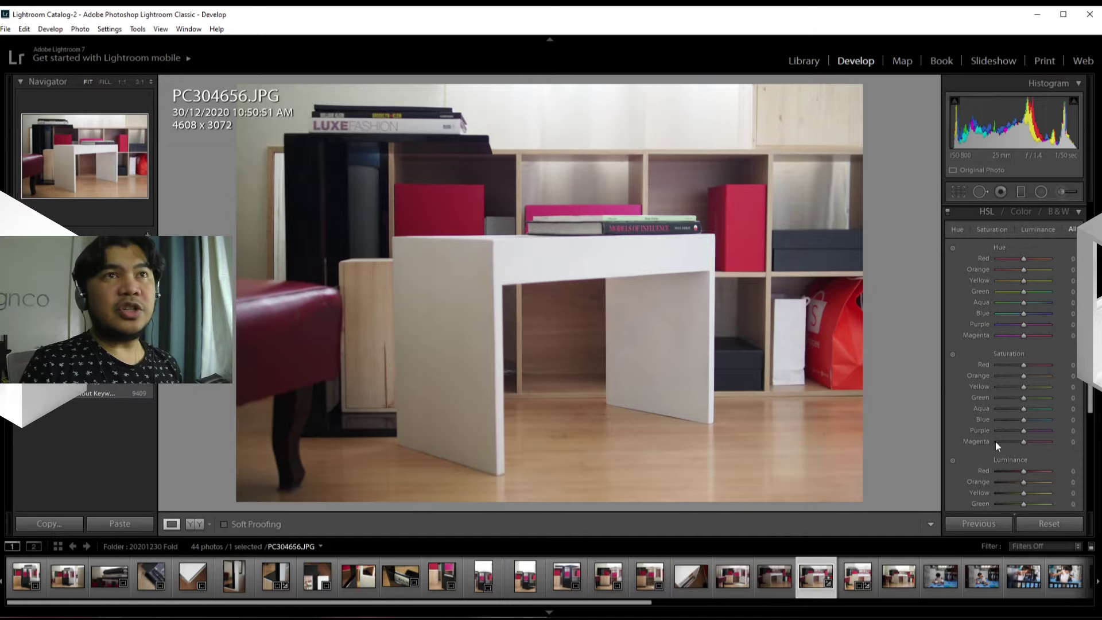
scroll(987, 446, "down", 3)
scroll(987, 445, "up", 5)
scroll(981, 432, "down", 3)
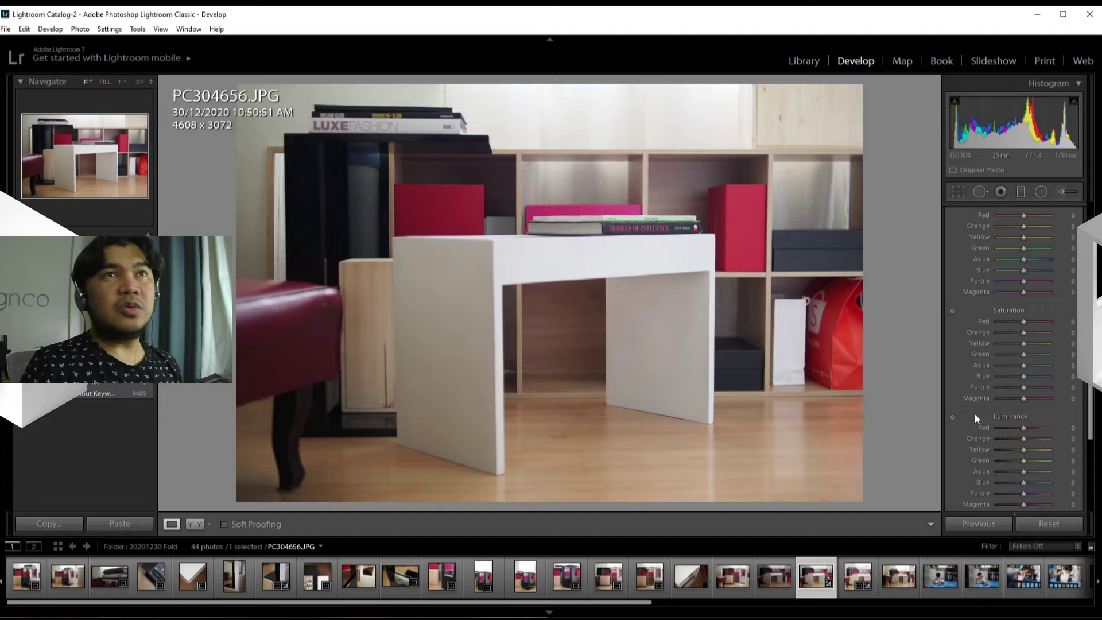
scroll(973, 416, "up", 3)
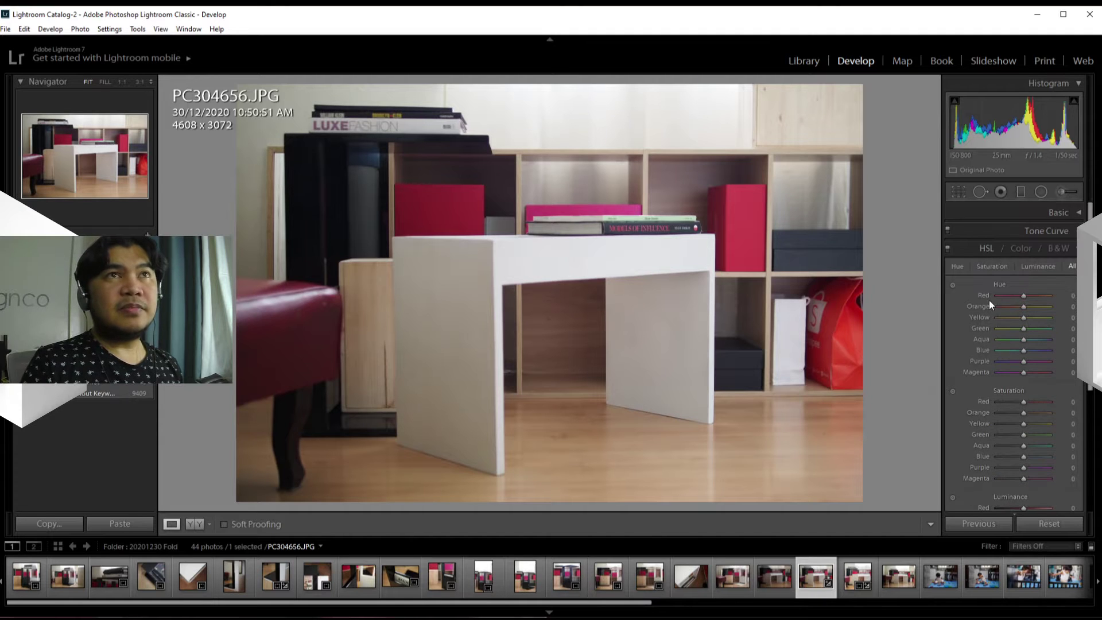
scroll(977, 354, "down", 4)
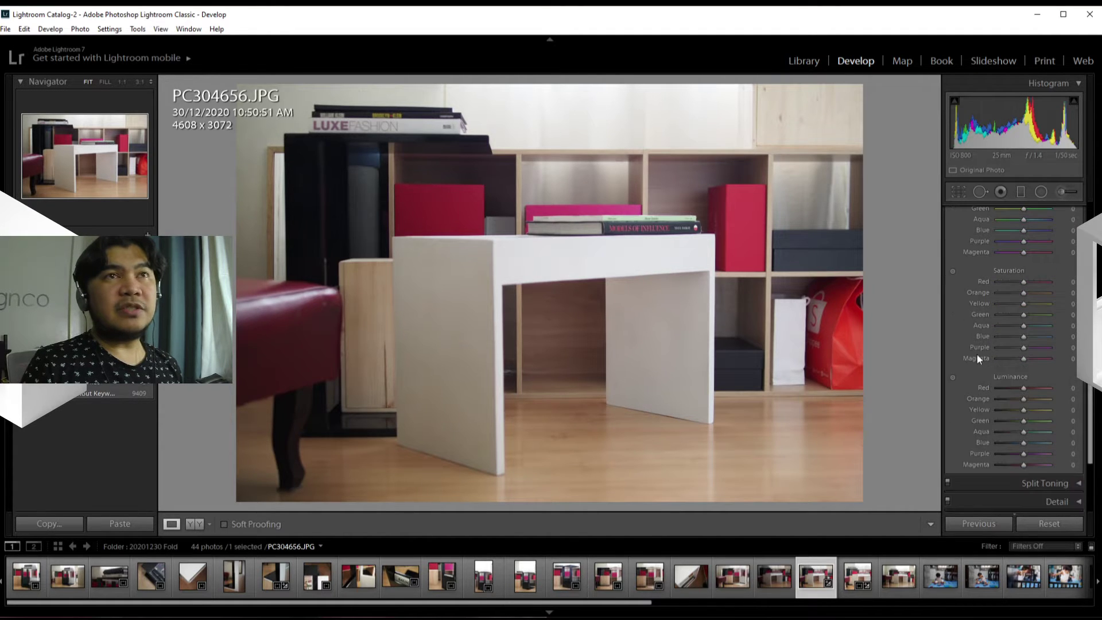
scroll(977, 358, "up", 2)
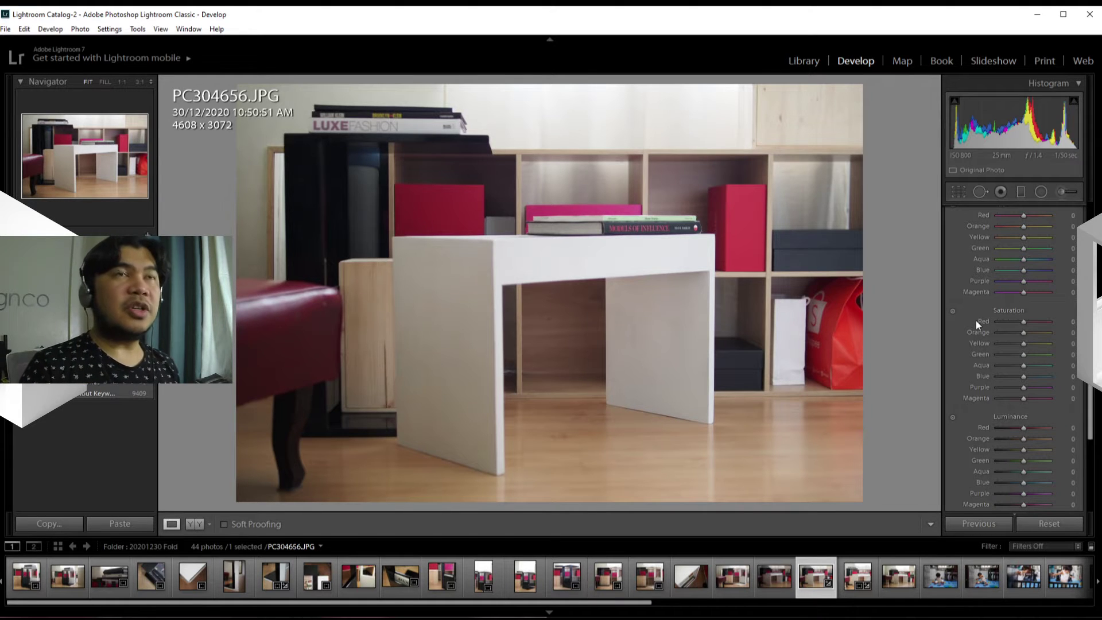
scroll(975, 322, "up", 4)
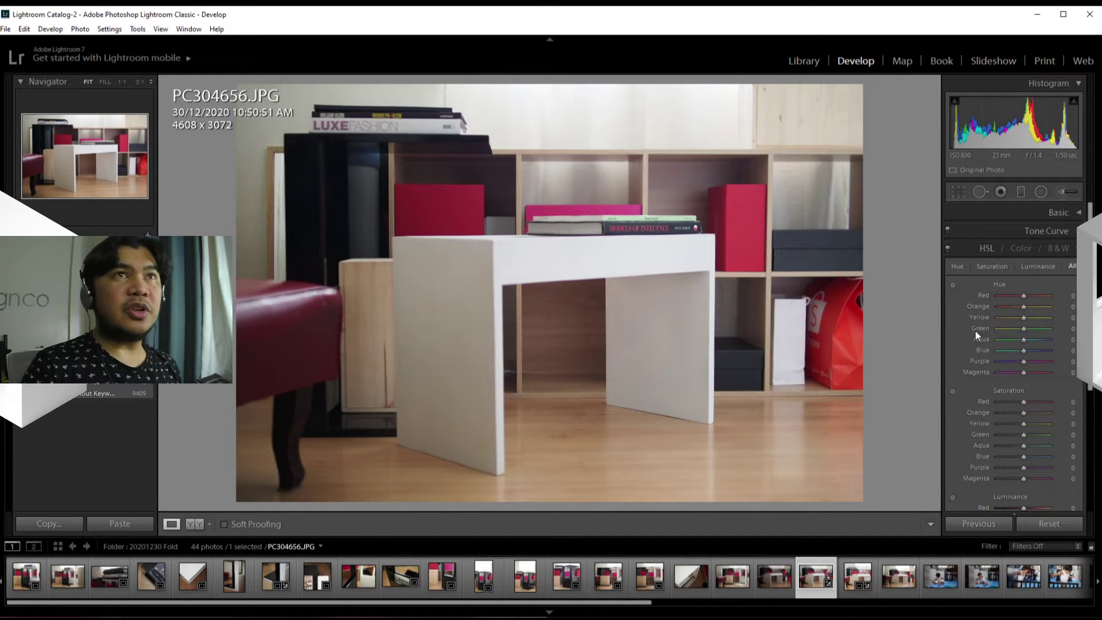
- Switch to the per-colour adjustments and try the Red hue at +100, resetting it to 0
left_click(1019, 249)
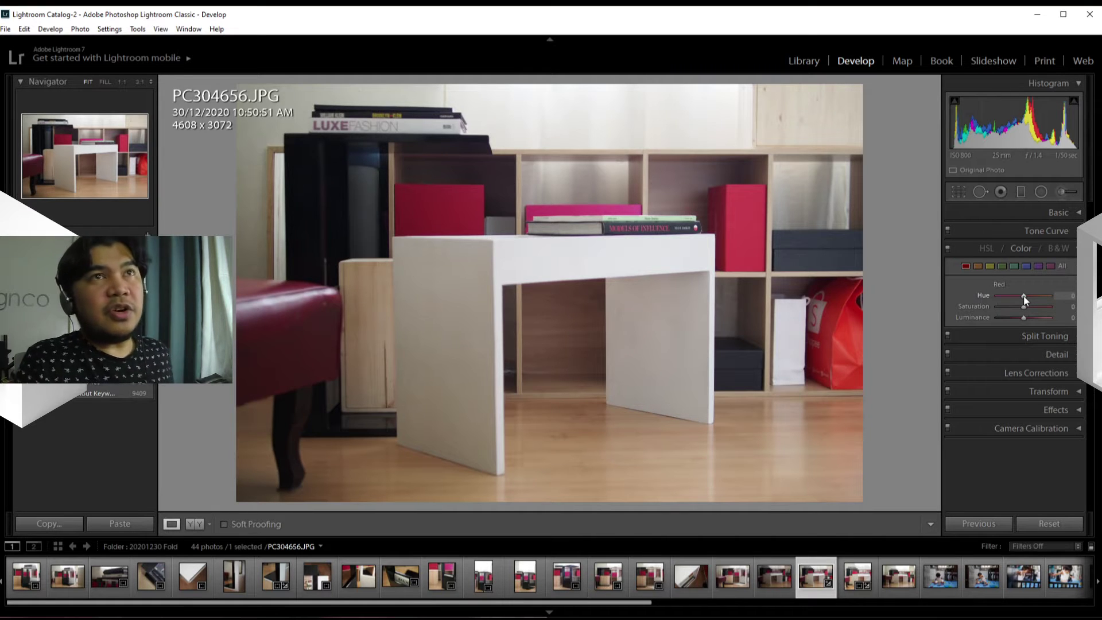
left_click_drag(1024, 296, 1072, 299)
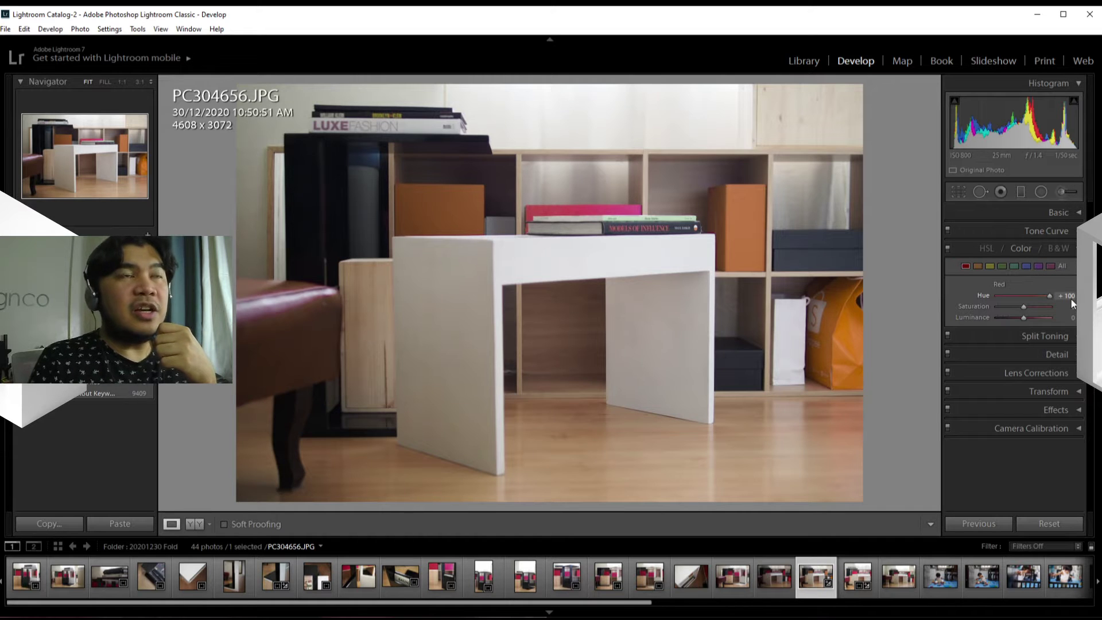
mouse_move(1070, 298)
left_mouse_down()
mouse_move(1002, 298)
mouse_move(1065, 298)
left_mouse_up()
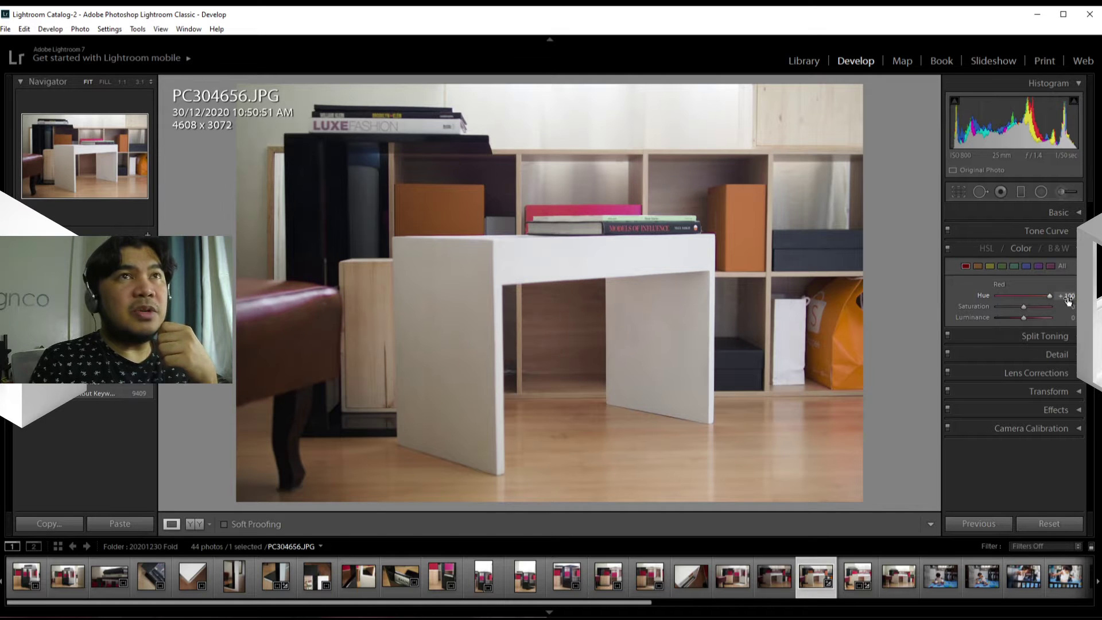
left_click(1068, 297)
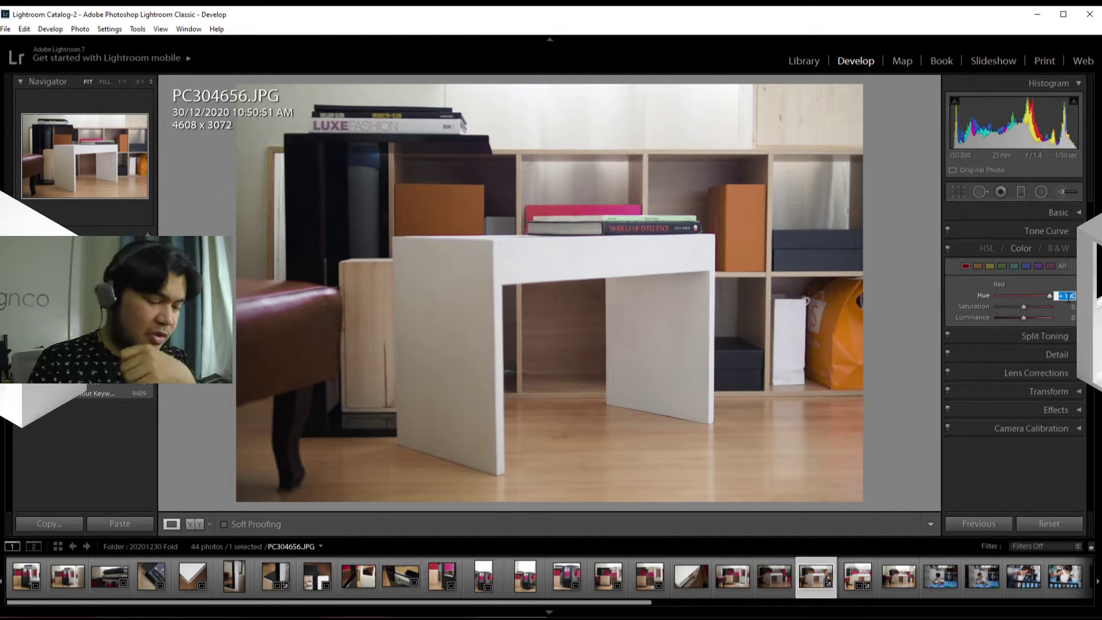
type("0")
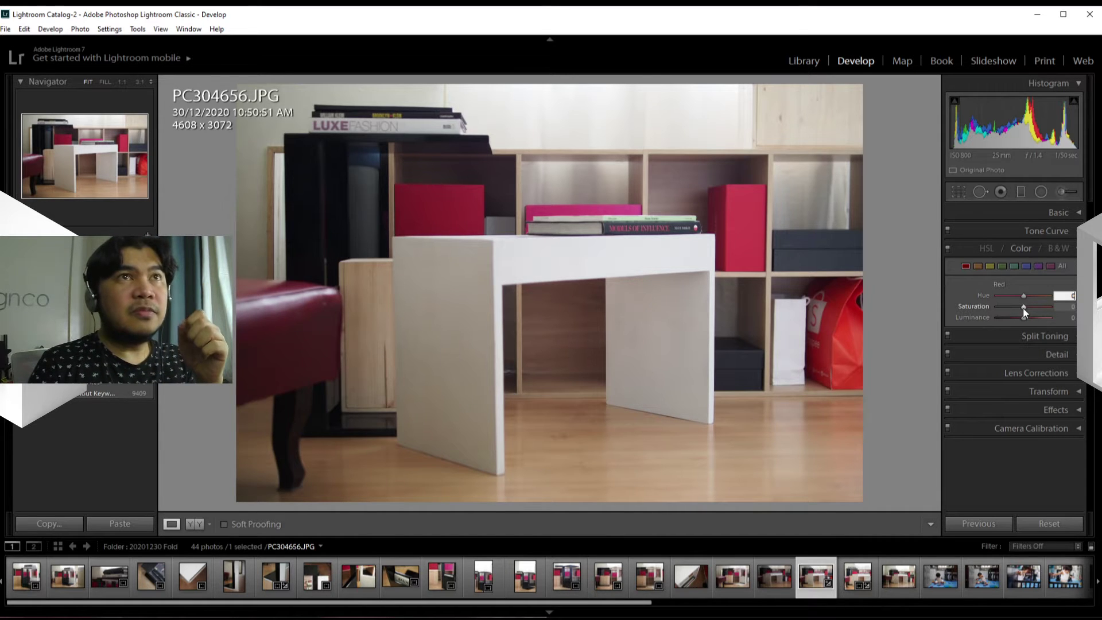
key("Return")
- Try the Red saturation at +100 and at -100, and reset it to 0
left_click_drag(1023, 308, 1054, 307)
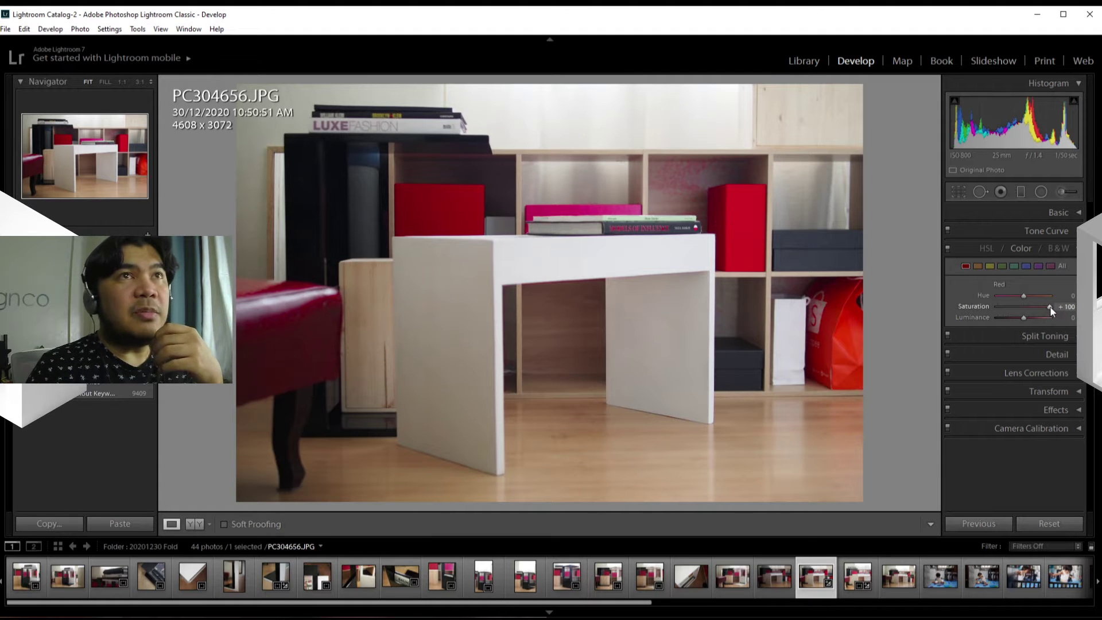
left_click_drag(1050, 306, 987, 308)
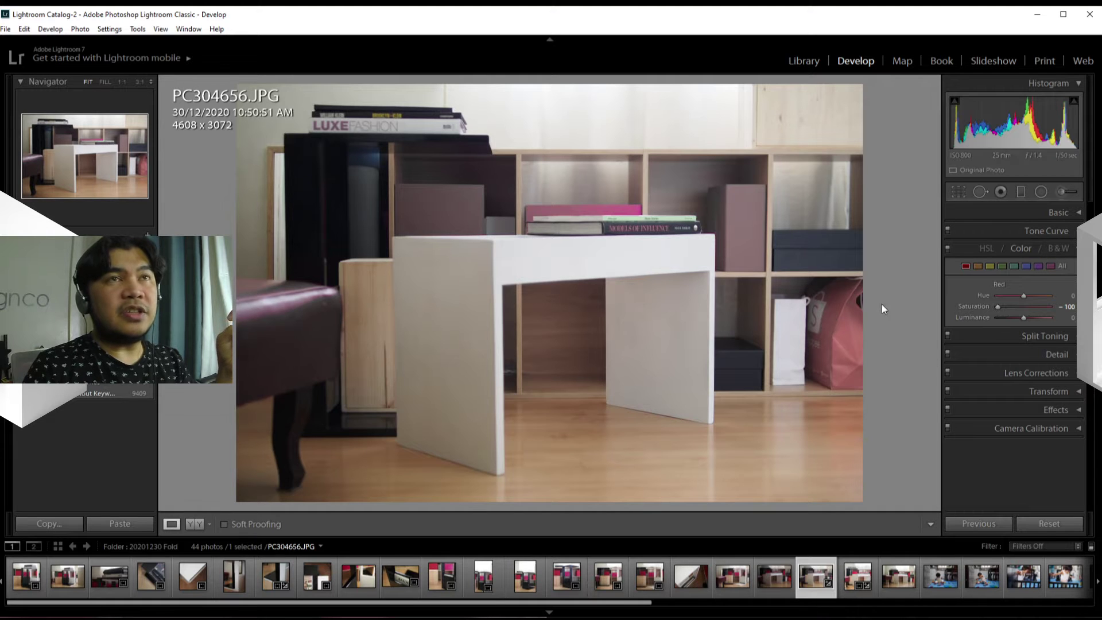
left_click_drag(997, 306, 1007, 306)
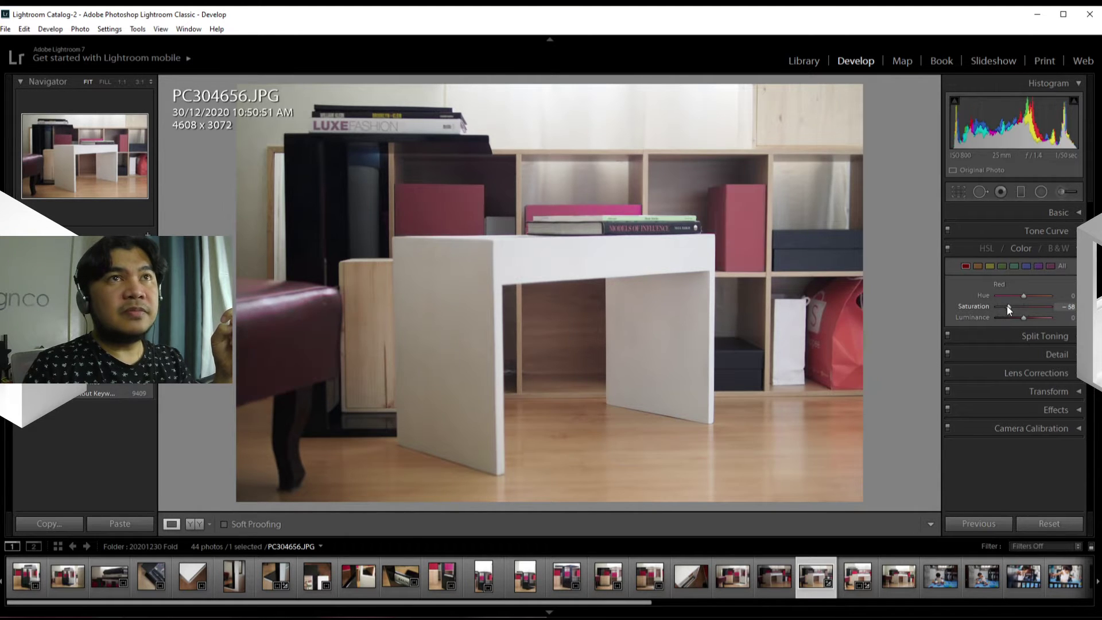
left_click(1067, 307)
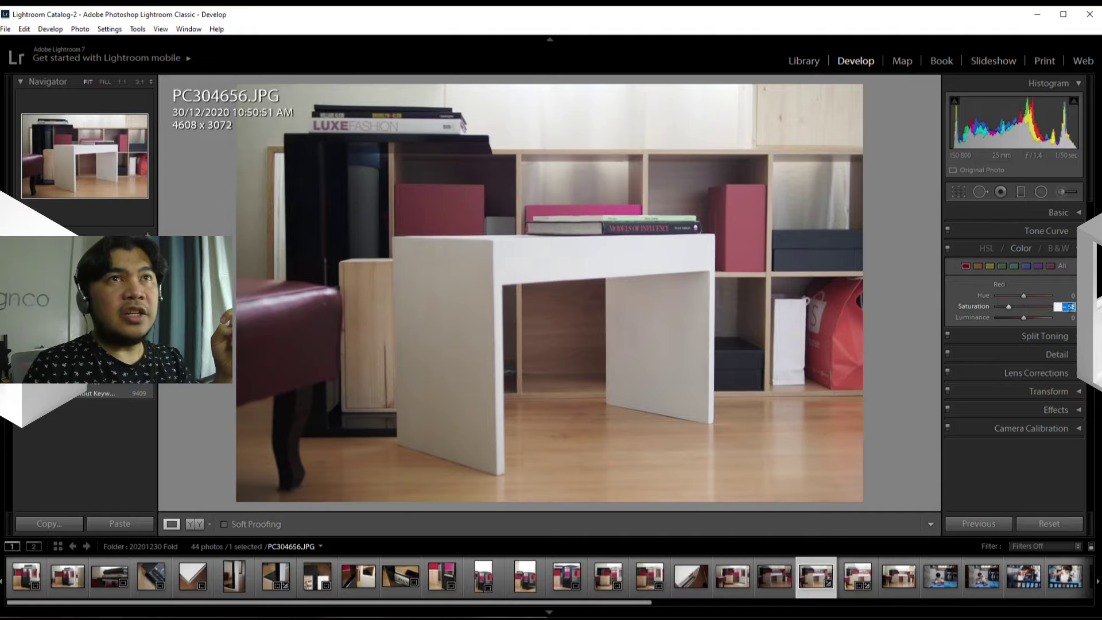
type("0")
key("Return")
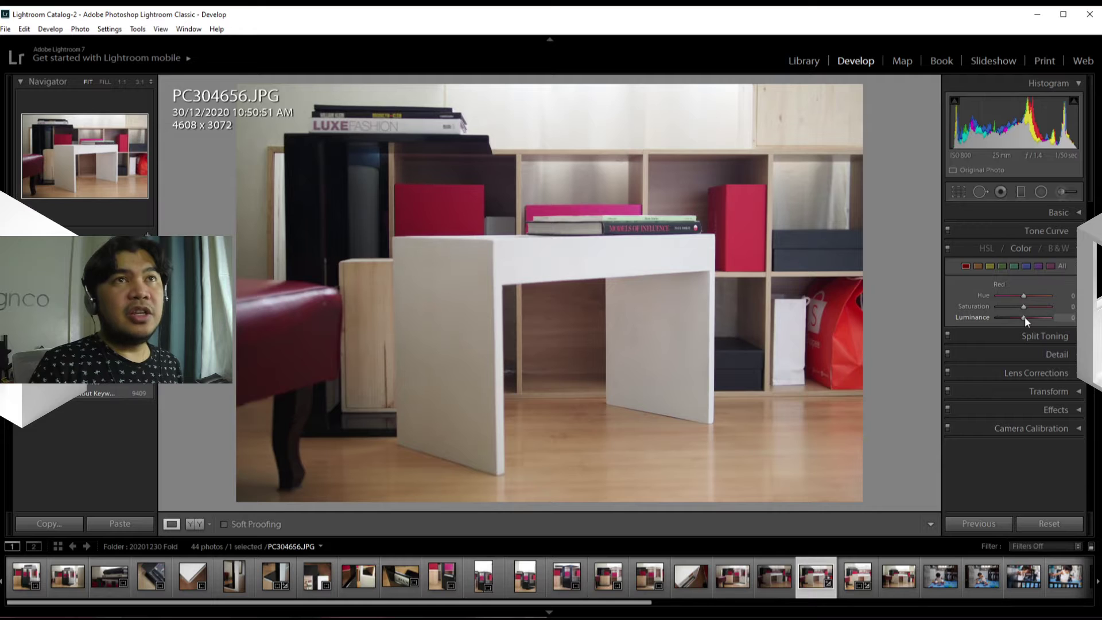
- Try the Red luminance at +100 and at -100, and reset it to 0
left_click_drag(1025, 317, 1058, 317)
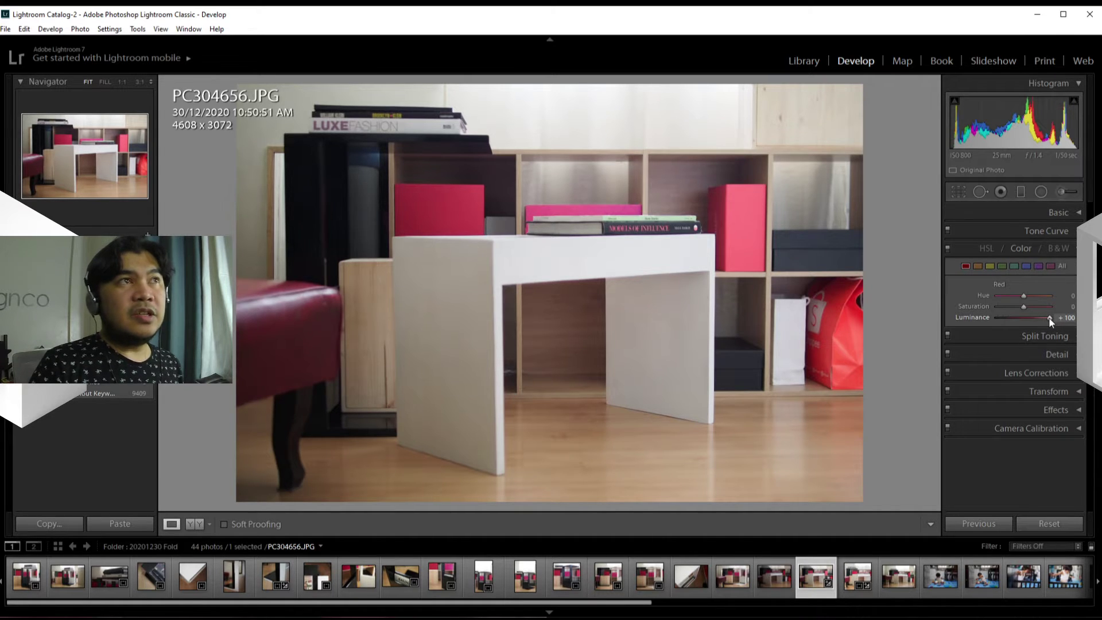
left_click_drag(1049, 317, 966, 318)
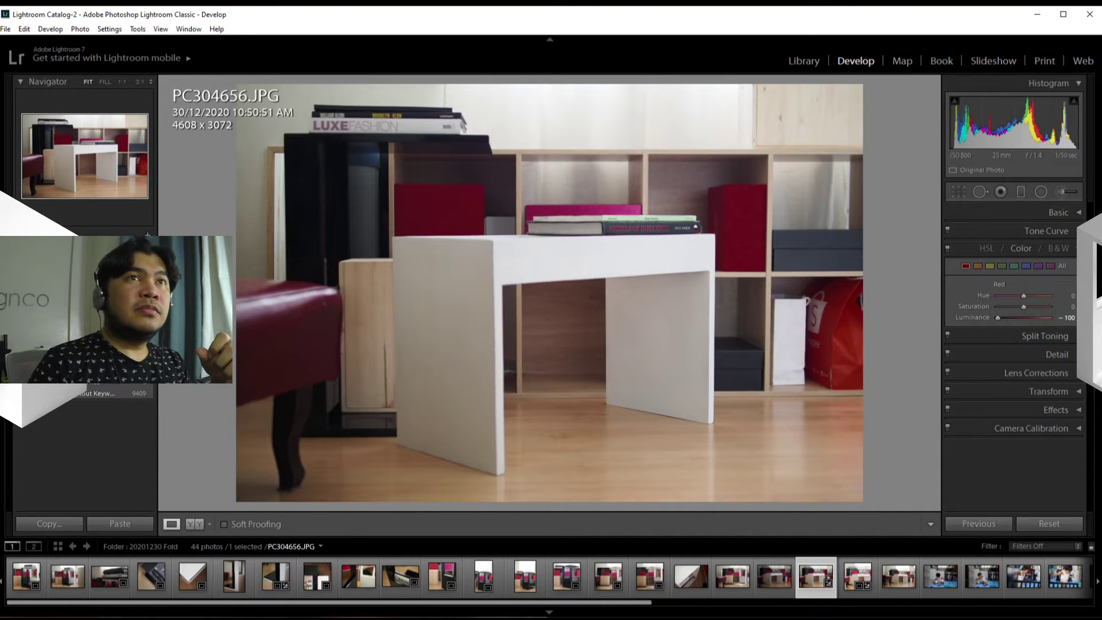
left_click(1066, 317)
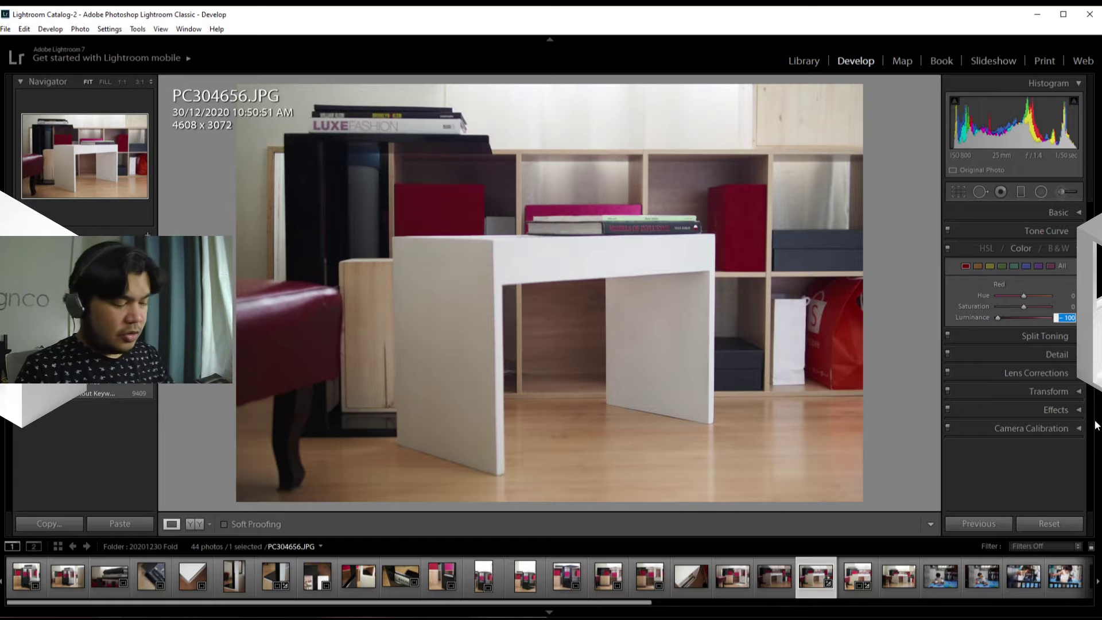
type("0")
key("Return")
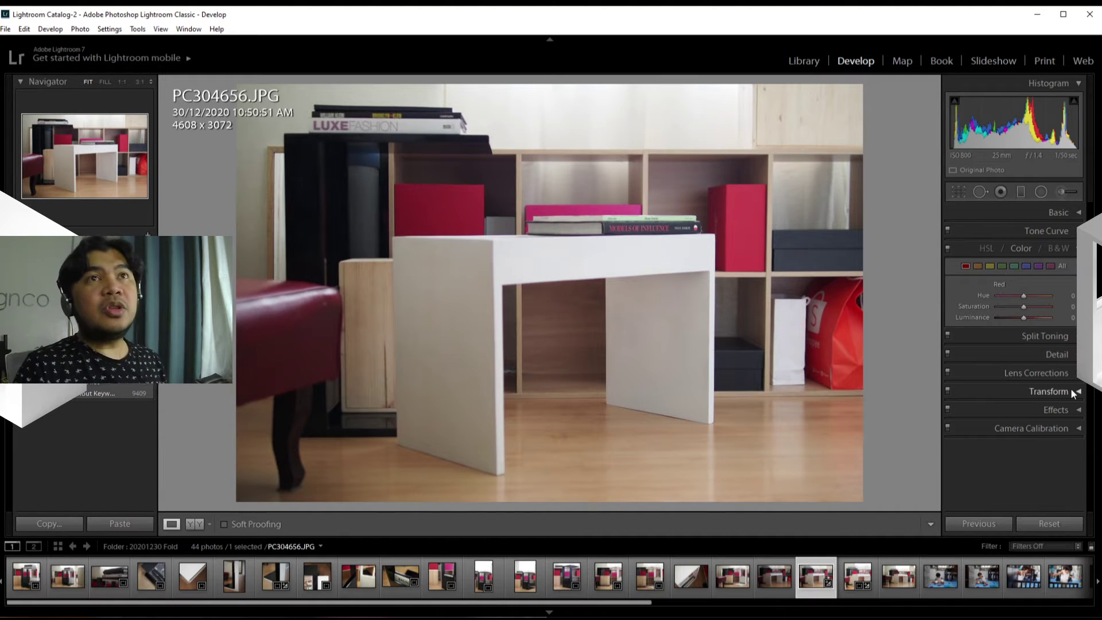
- Desaturate the reds to -100 and bring the Red saturation back to 0
left_click(1071, 306)
type("100")
key("Return")
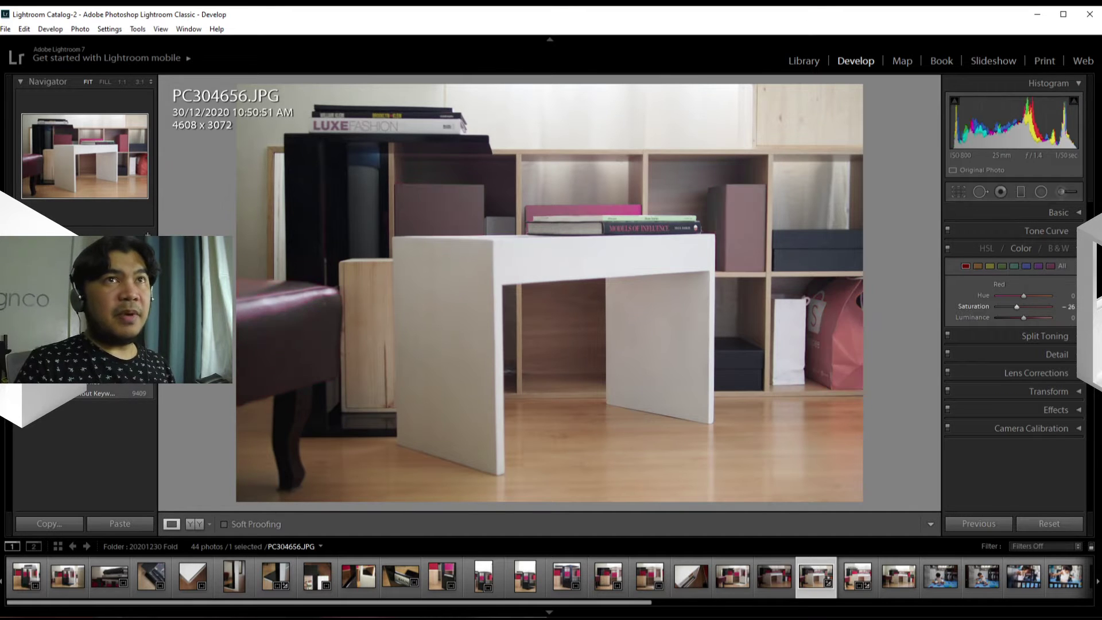
left_click(1069, 307)
type("-100")
key("Return")
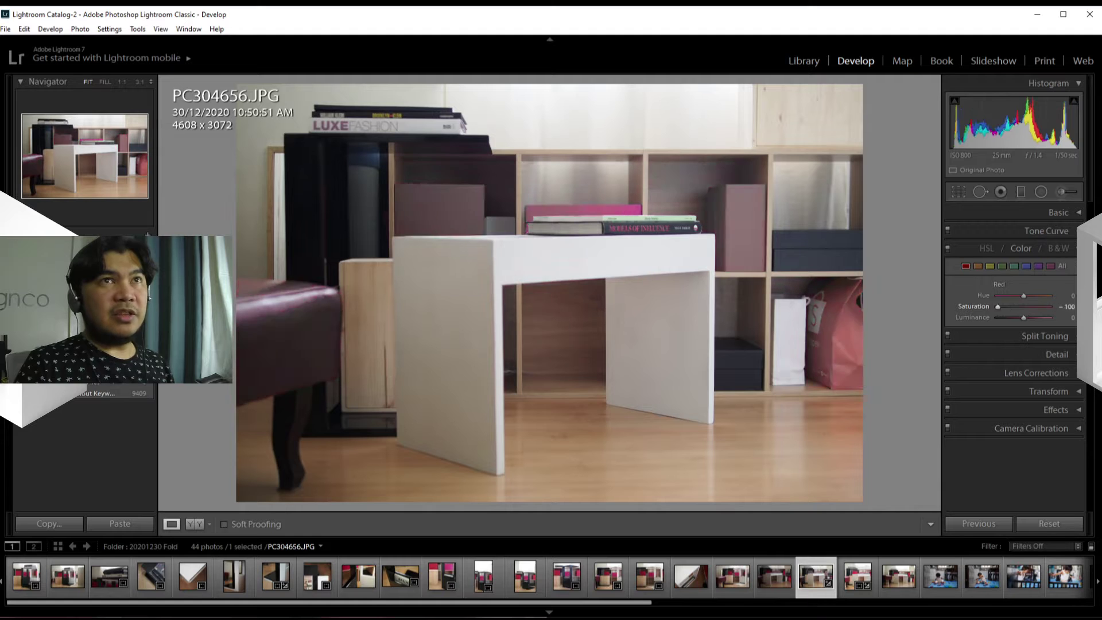
left_click_drag(997, 306, 1020, 306)
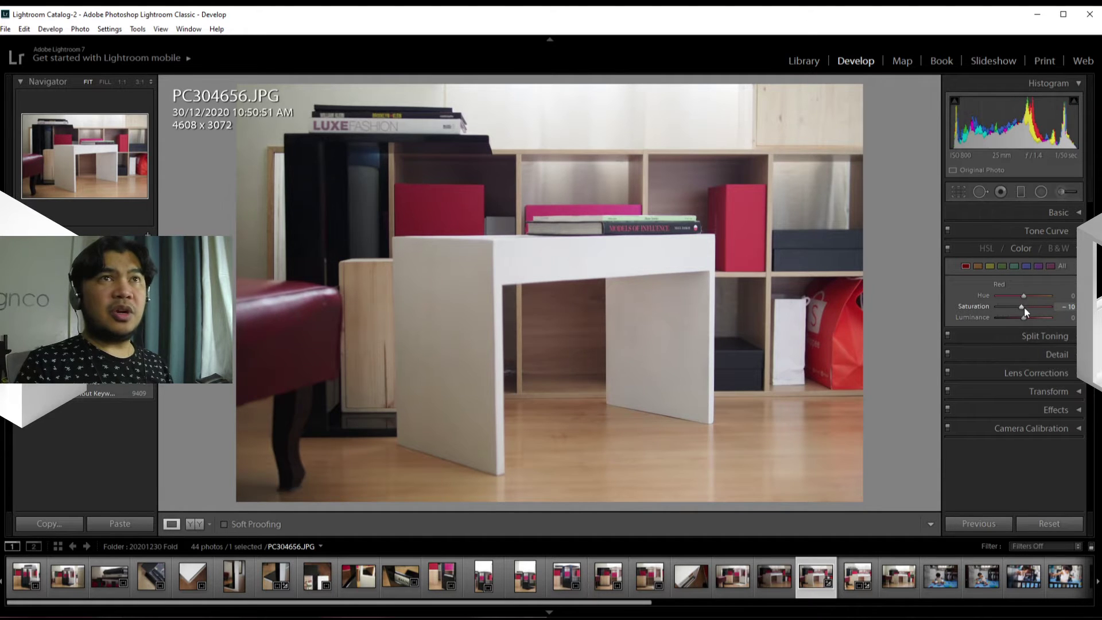
left_click(1067, 307)
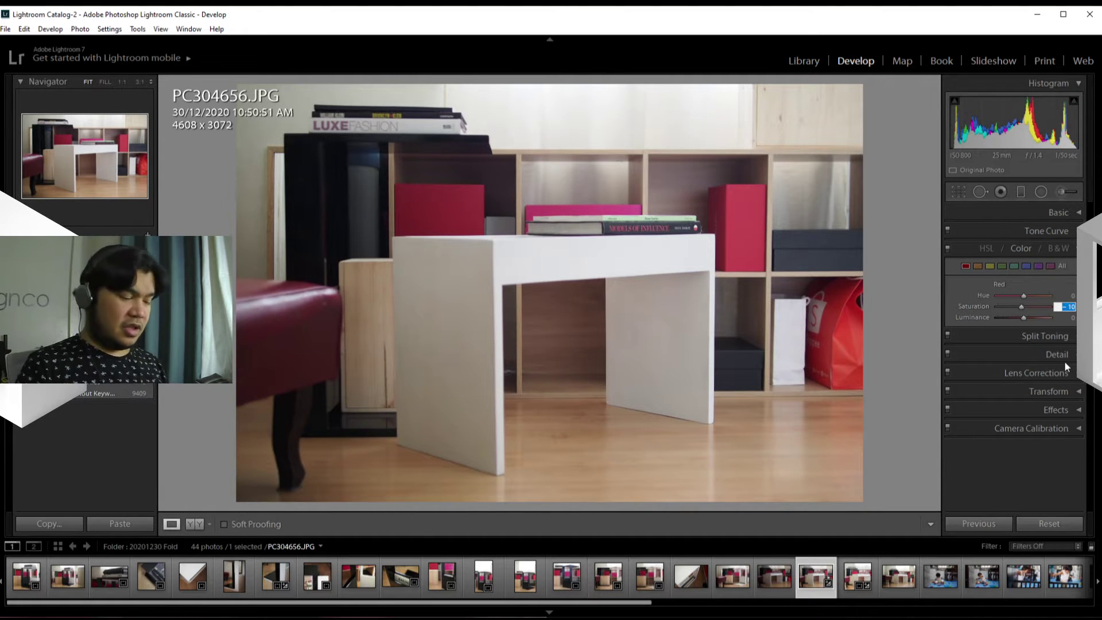
type("0")
key("Return")
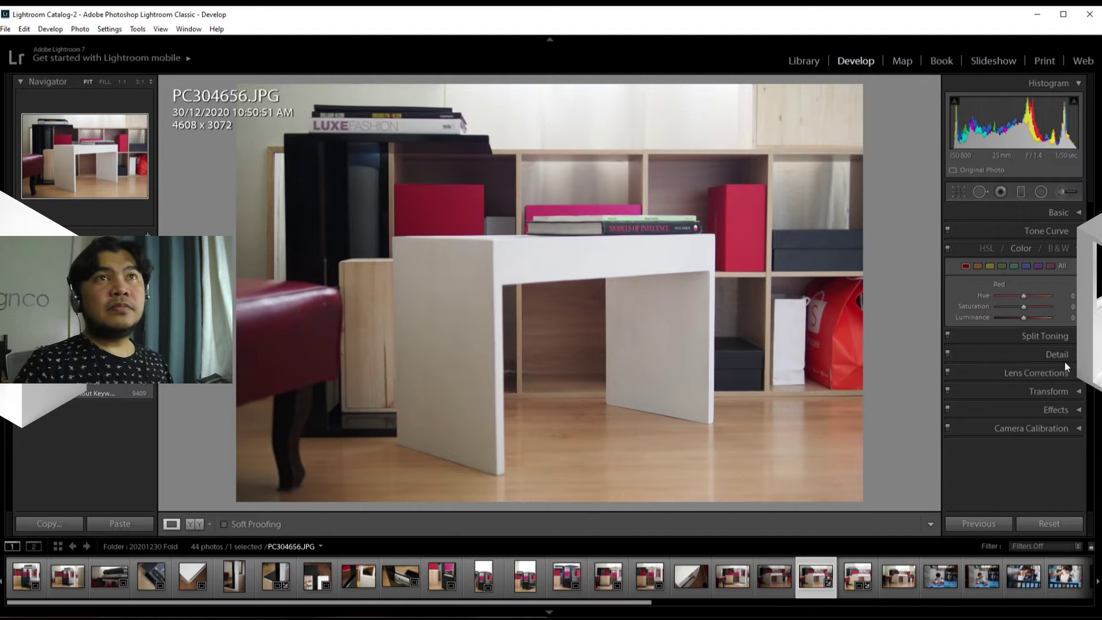
- Preview the photo in black and white and return to the per-colour adjustments
left_click(1063, 248)
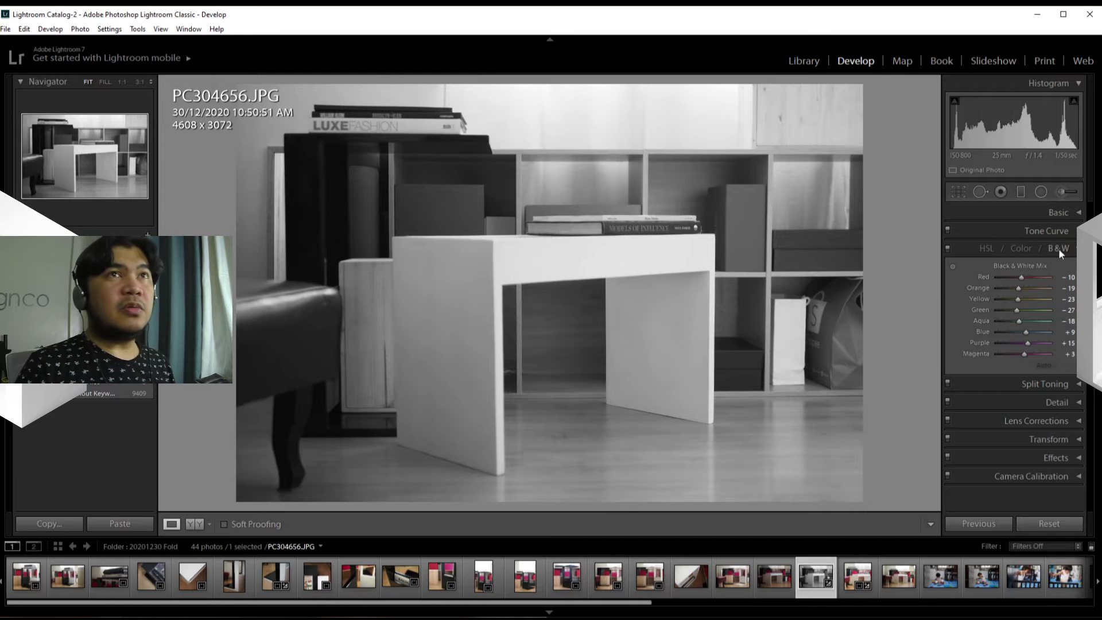
left_click(984, 247)
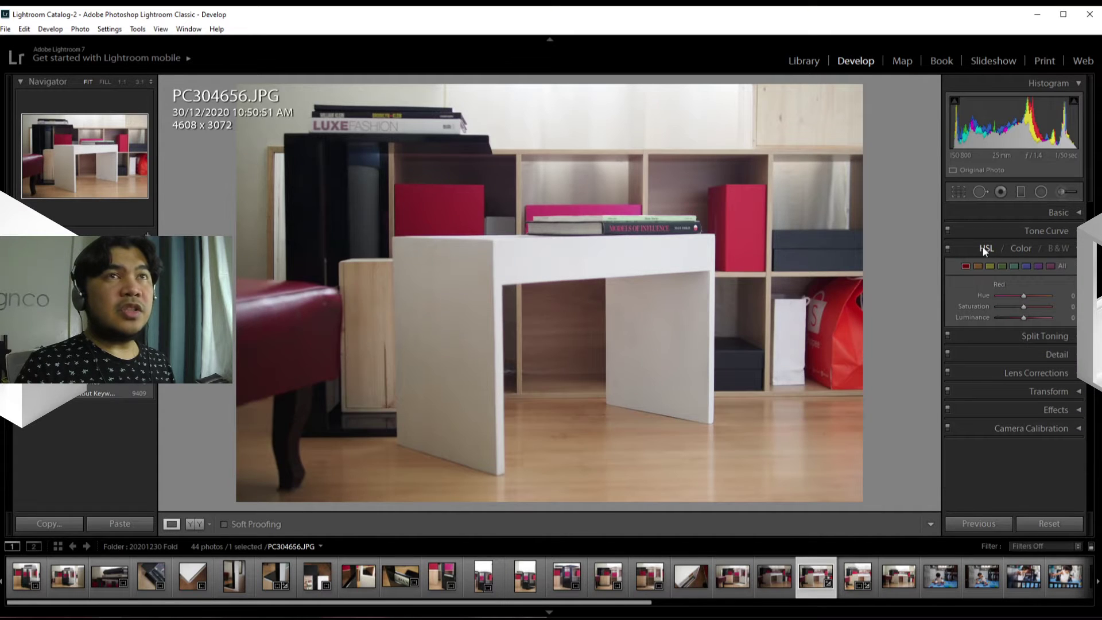
left_click(982, 247)
left_click(1025, 246)
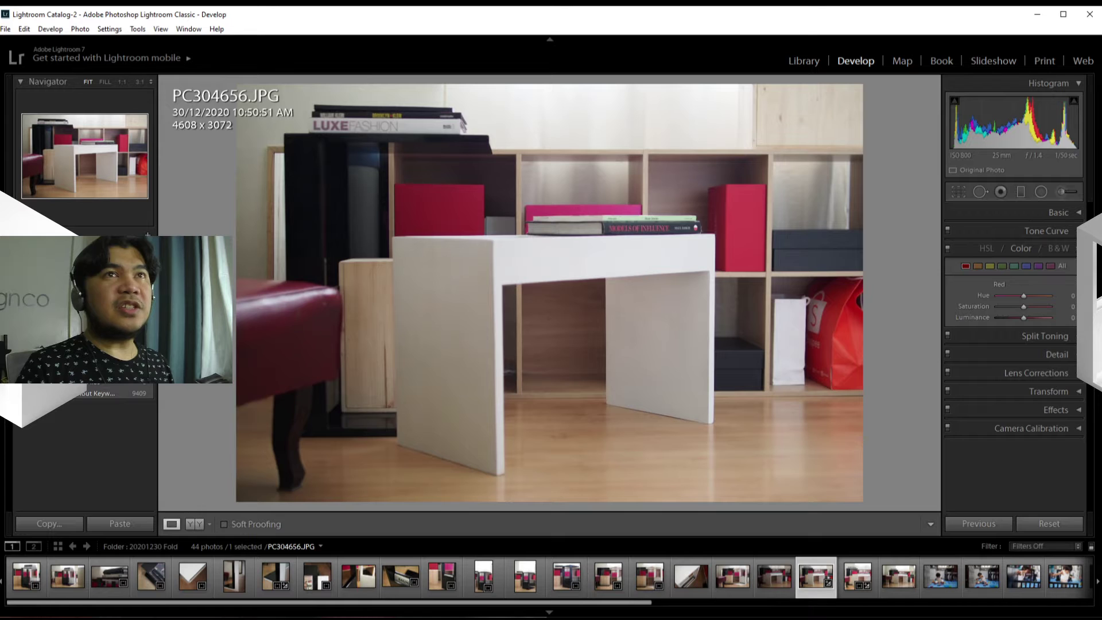
- View the Split Toning controls for highlights and shadows, collapse them and expand the Detail settings for sharpening and noise reduction
left_click(1045, 336)
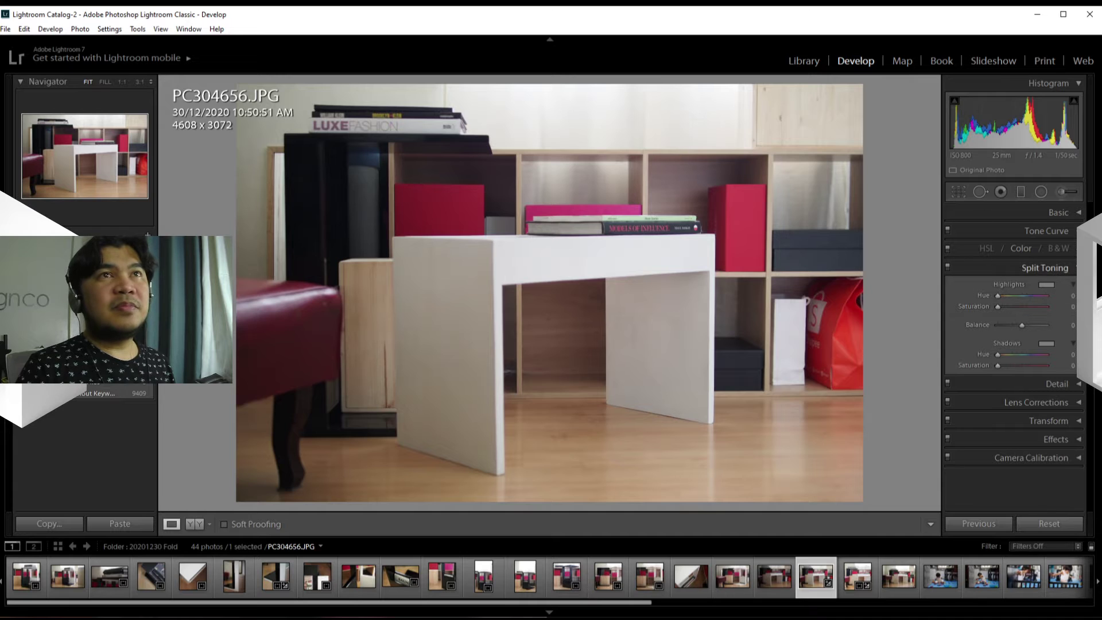
key("ctrl+5")
left_click(1044, 267)
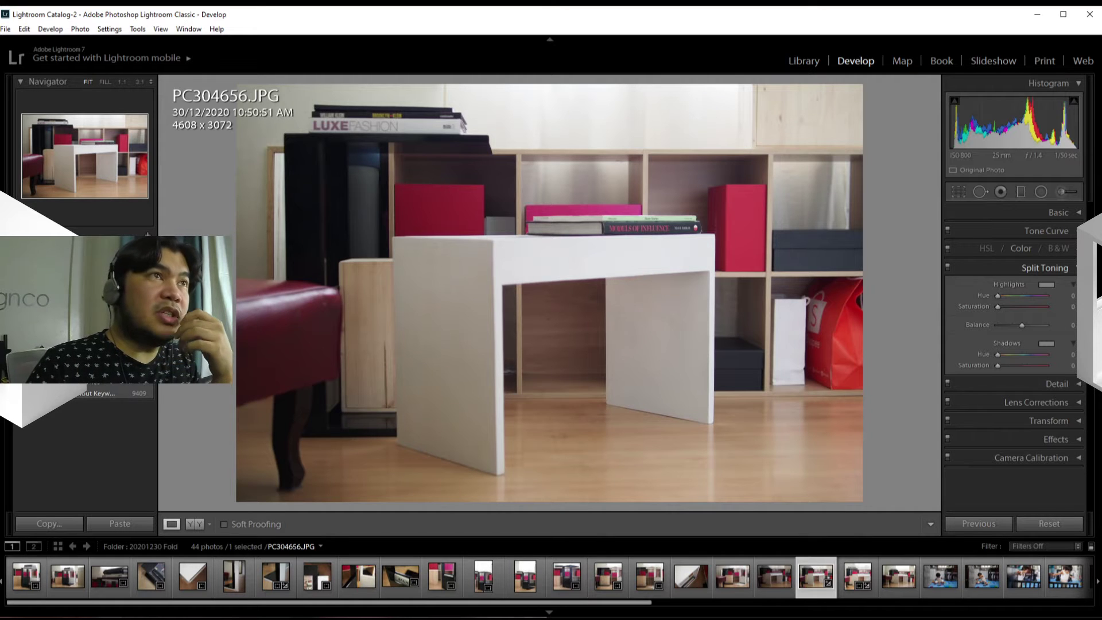
left_click(1045, 268)
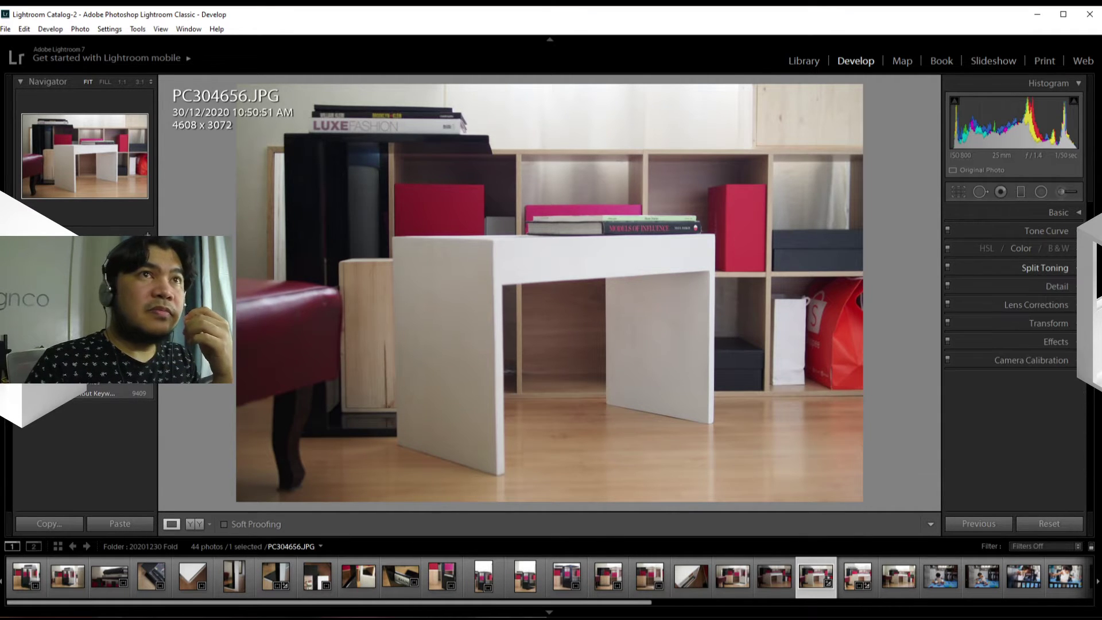
left_click(1068, 281)
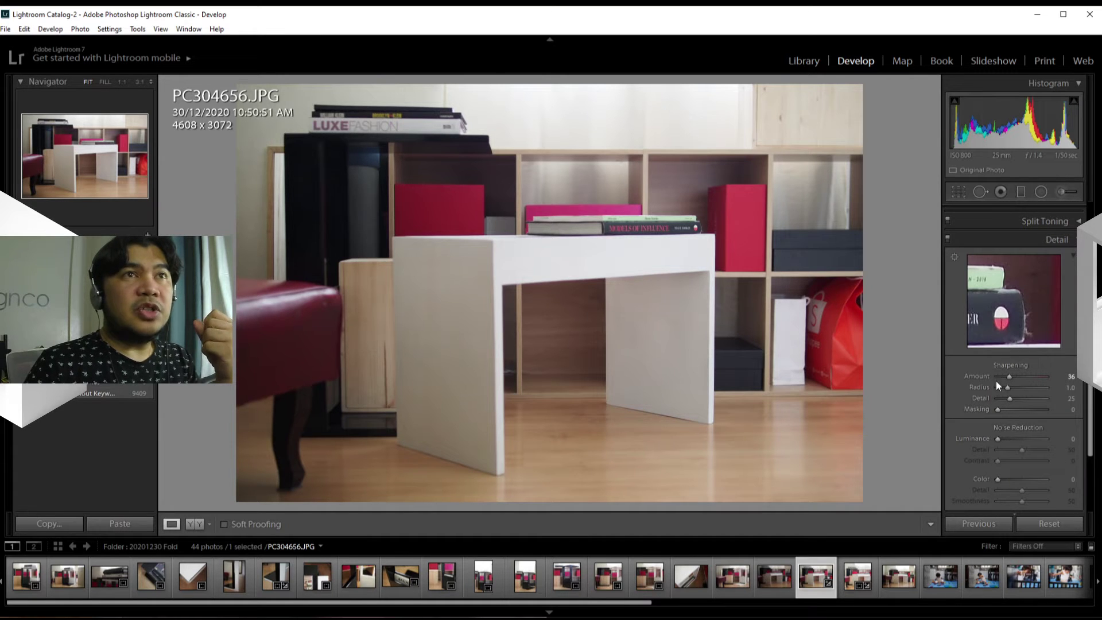
- Set the Detail preview to the LUXE FASHION book spine and raise the sharpening Amount to 104
scroll(1017, 380, "down", 2)
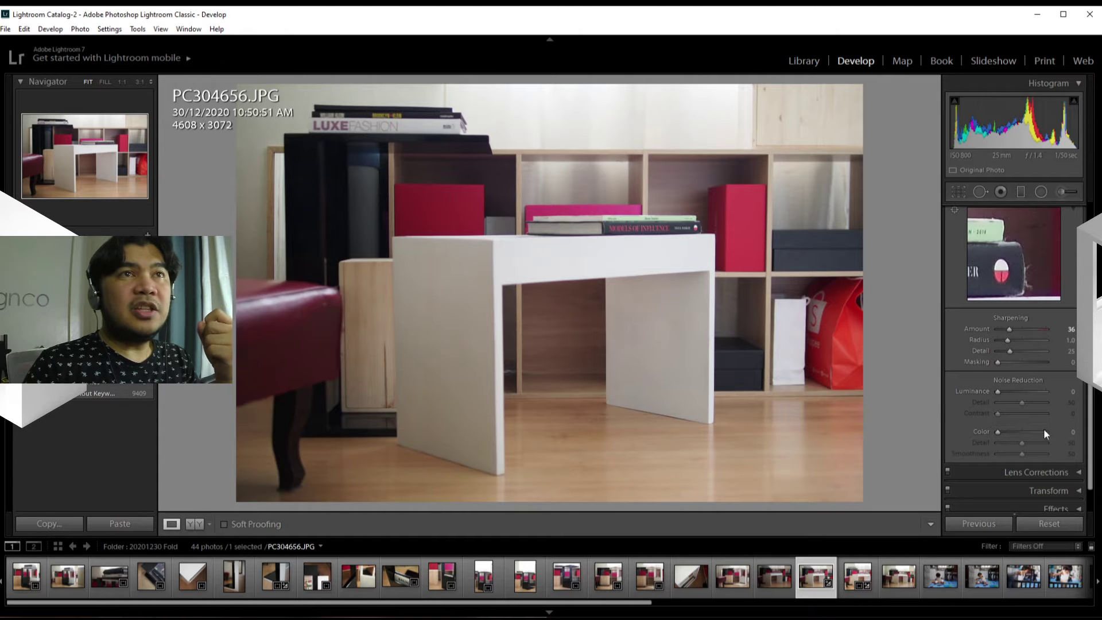
scroll(1001, 409, "up", 4)
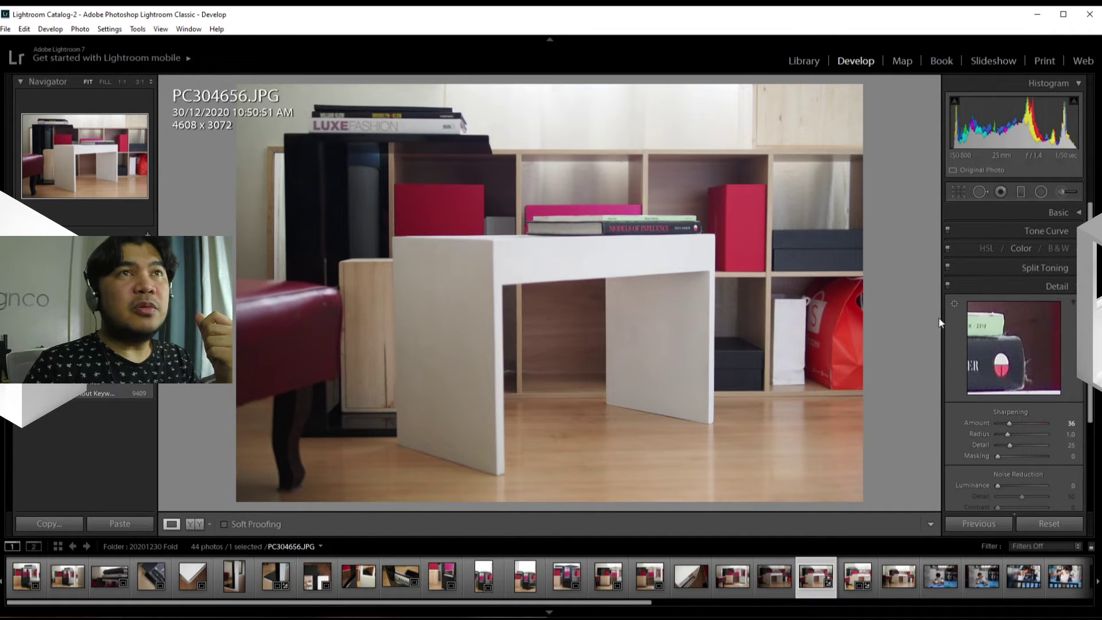
left_click(954, 304)
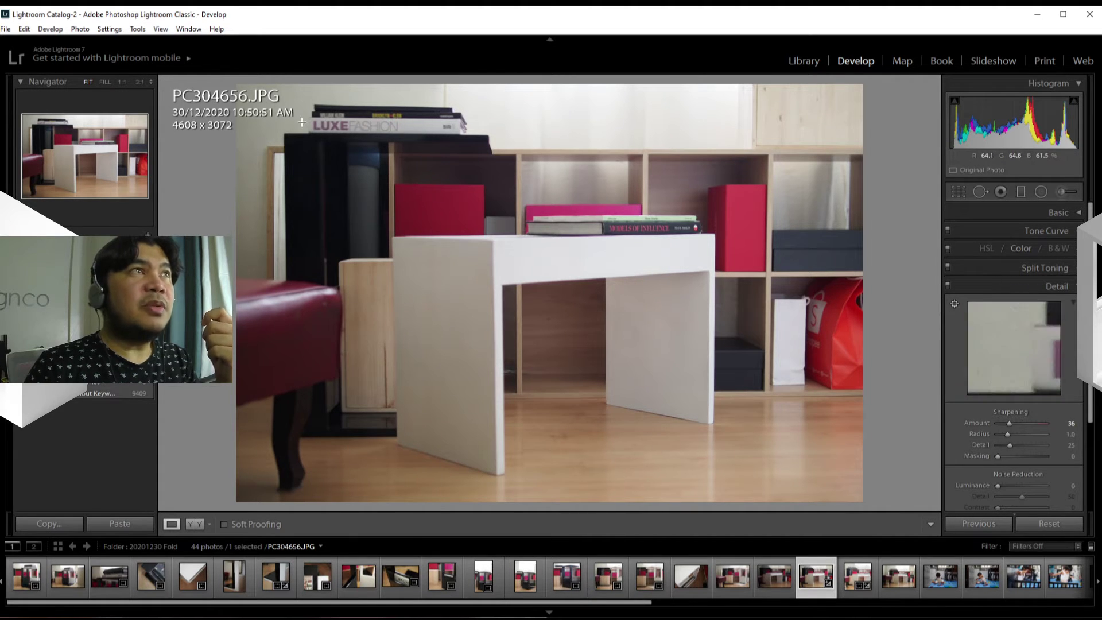
left_click(349, 126)
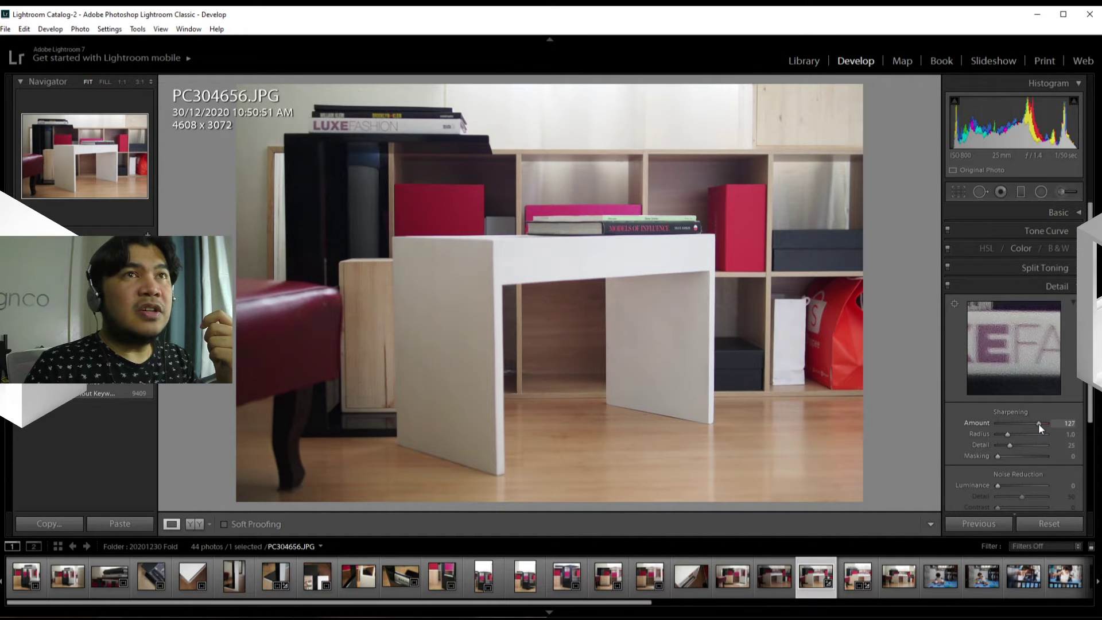
left_click_drag(1039, 423, 1031, 424)
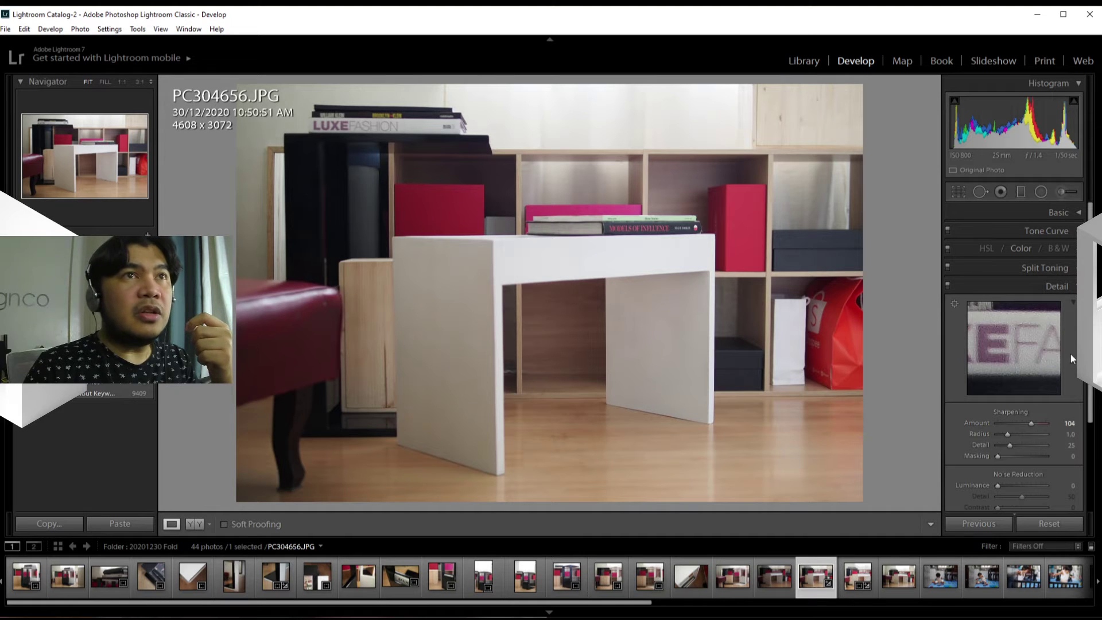
- Set the sharpening Masking to 82 while viewing the black-and-white edge mask
scroll(1033, 407, "down", 2)
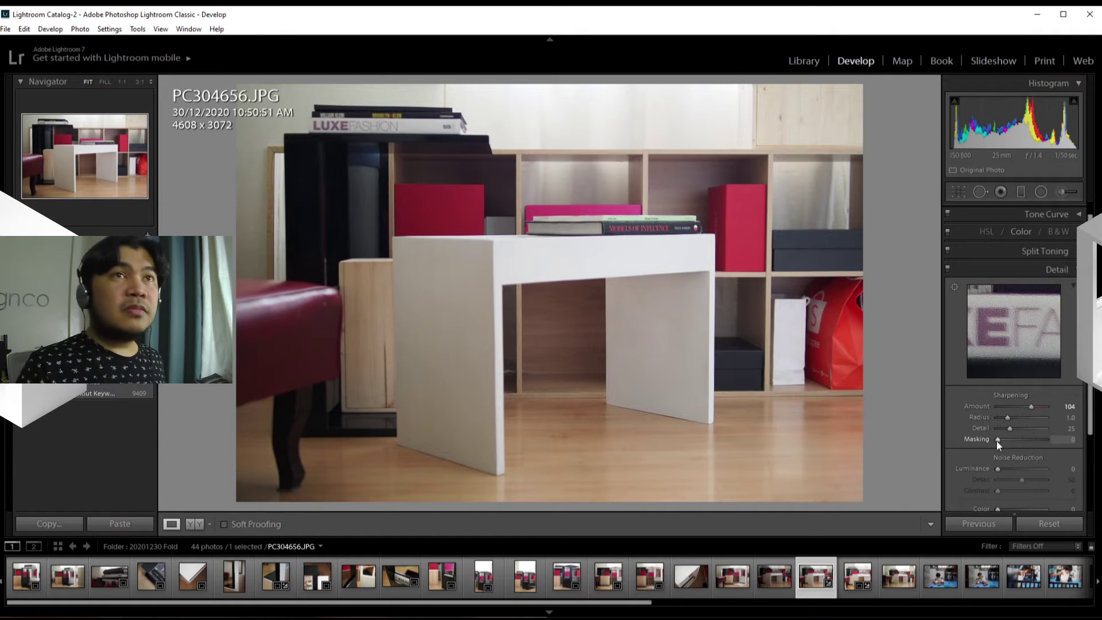
key("alt")
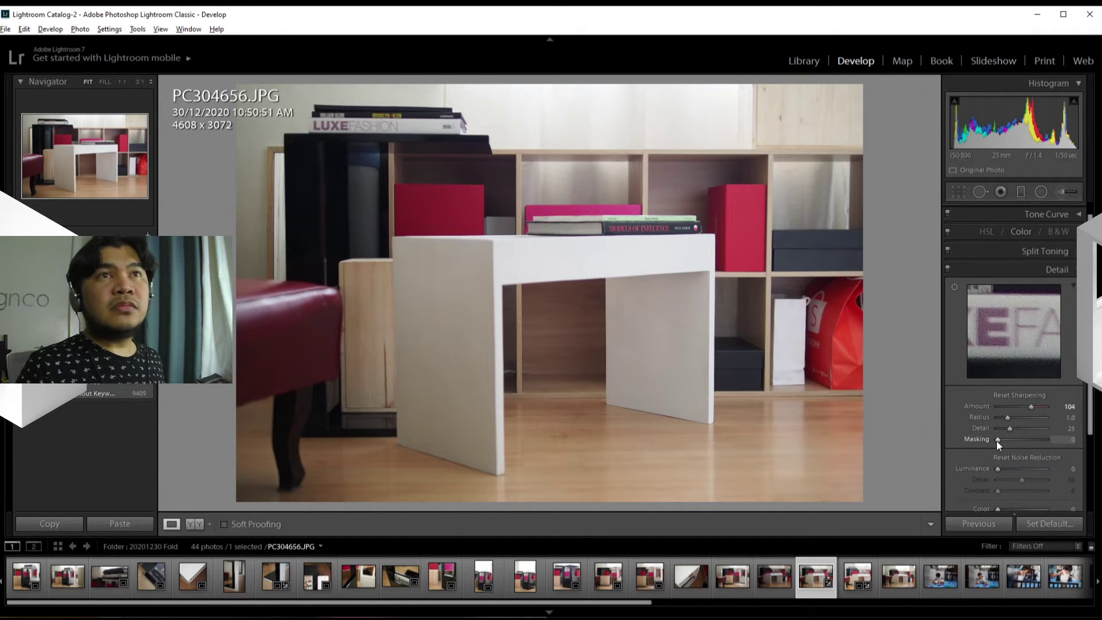
left_click(997, 440, "alt")
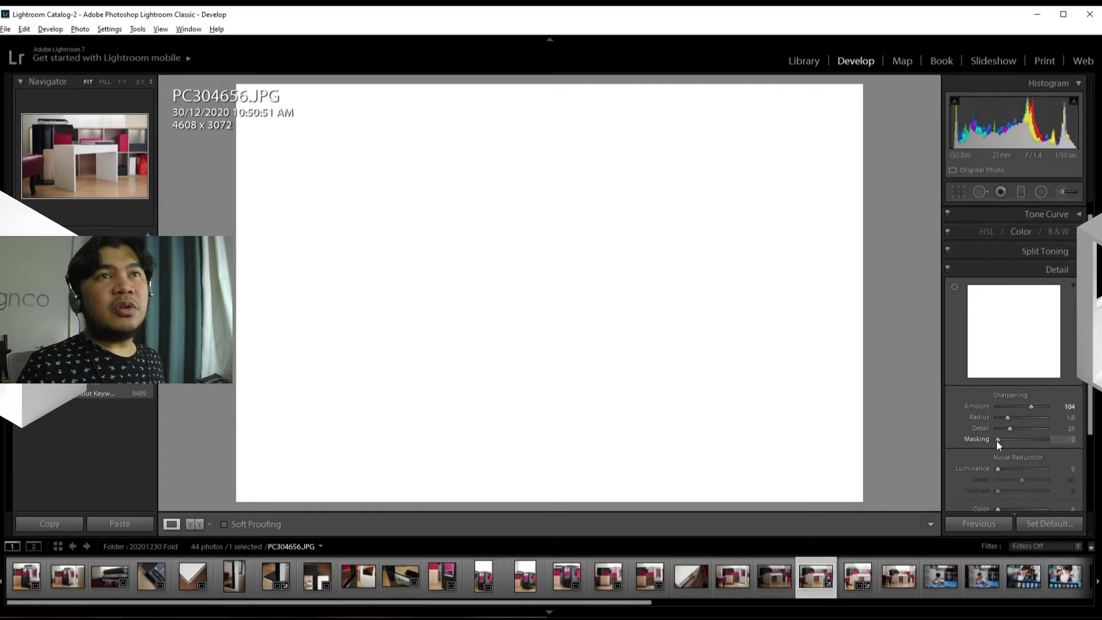
left_click_drag(996, 441, 1036, 446)
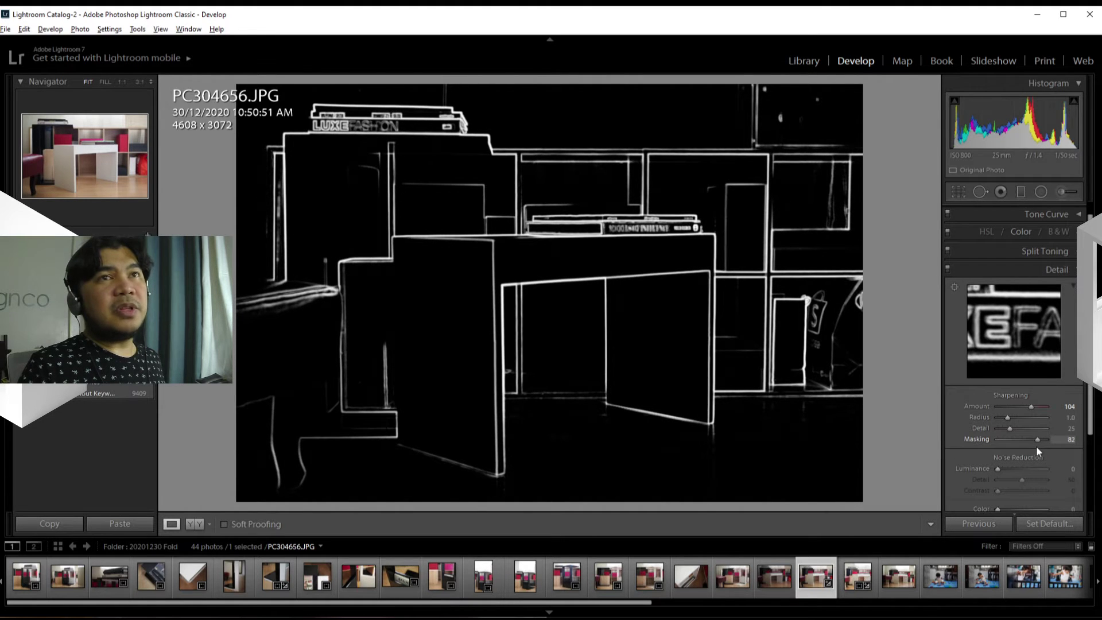
left_click_drag(1036, 446, 1035, 446)
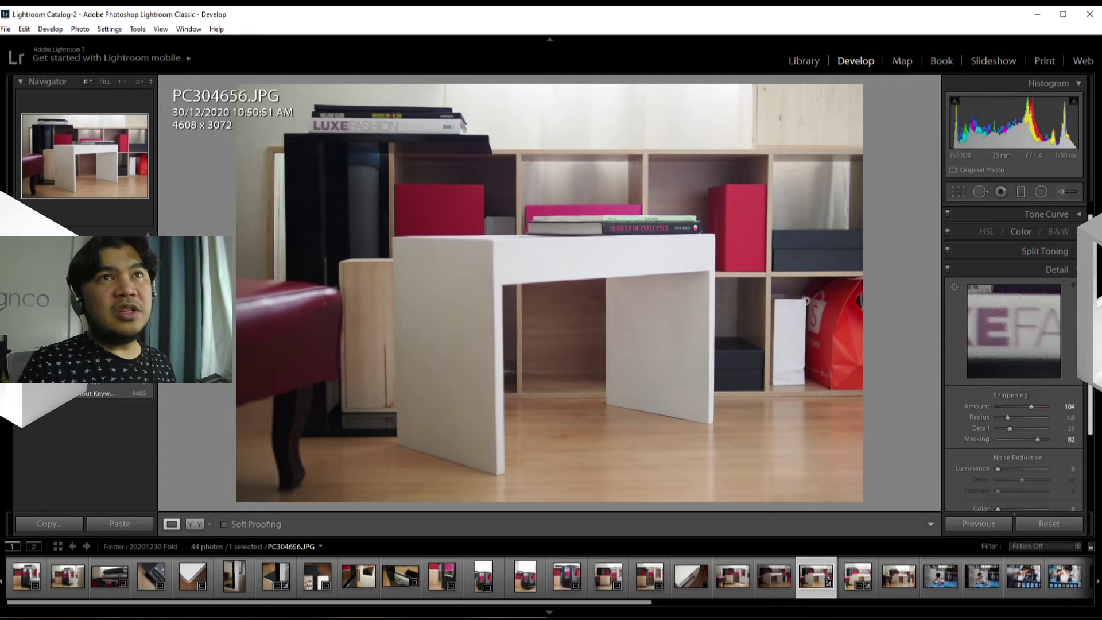
- Set the Luminance noise reduction to 35 and try its Contrast setting, returning it to 0
scroll(997, 293, "down", 3)
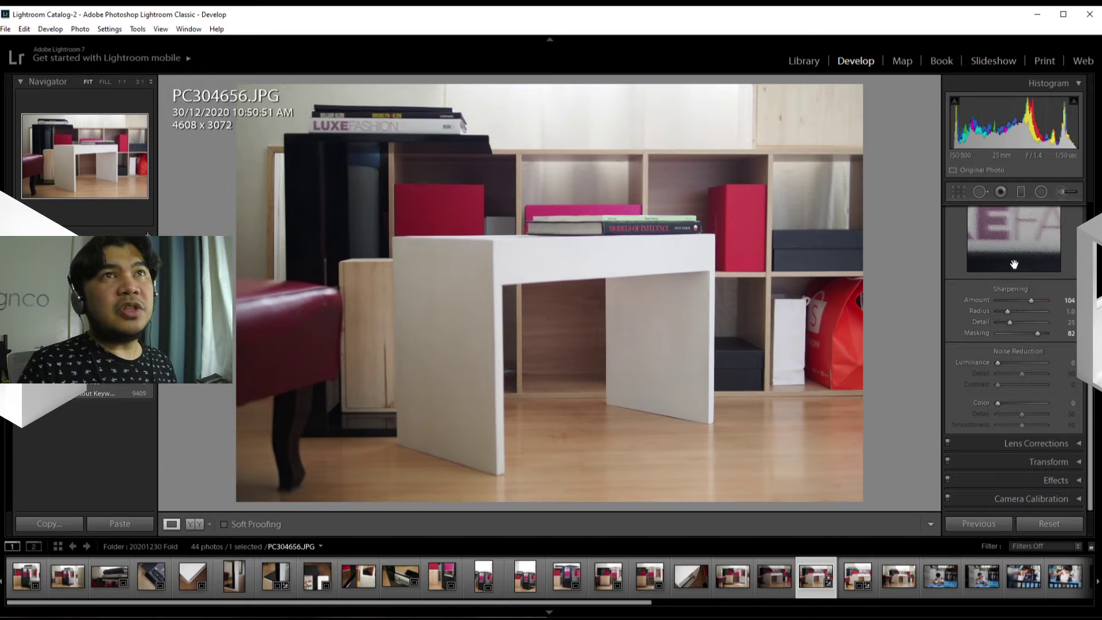
scroll(1013, 356, "up", 1)
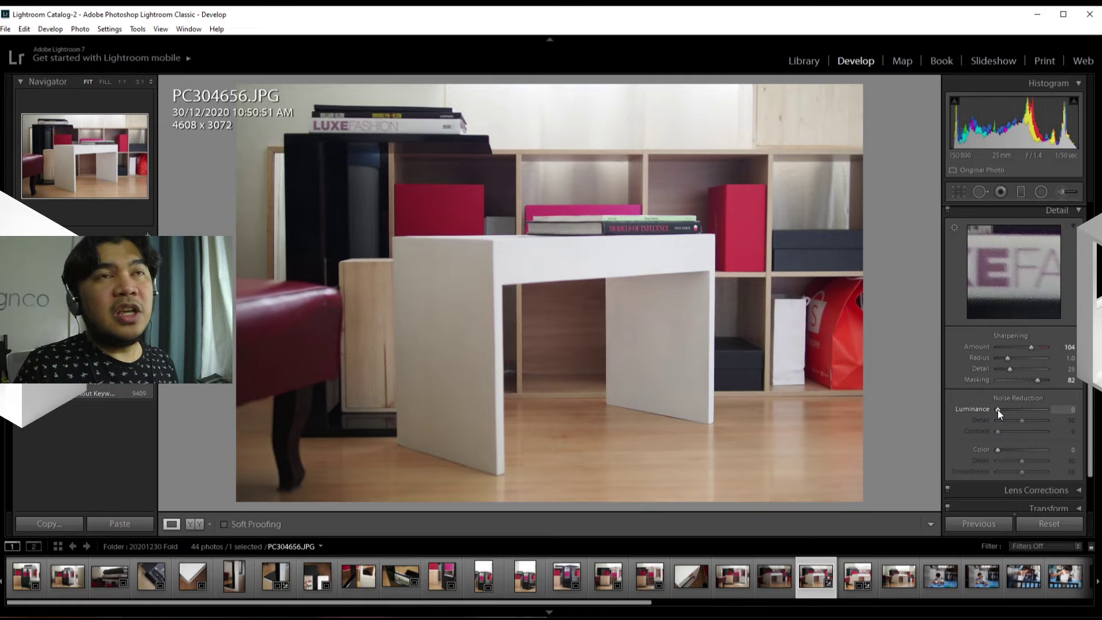
left_click_drag(998, 410, 1012, 409)
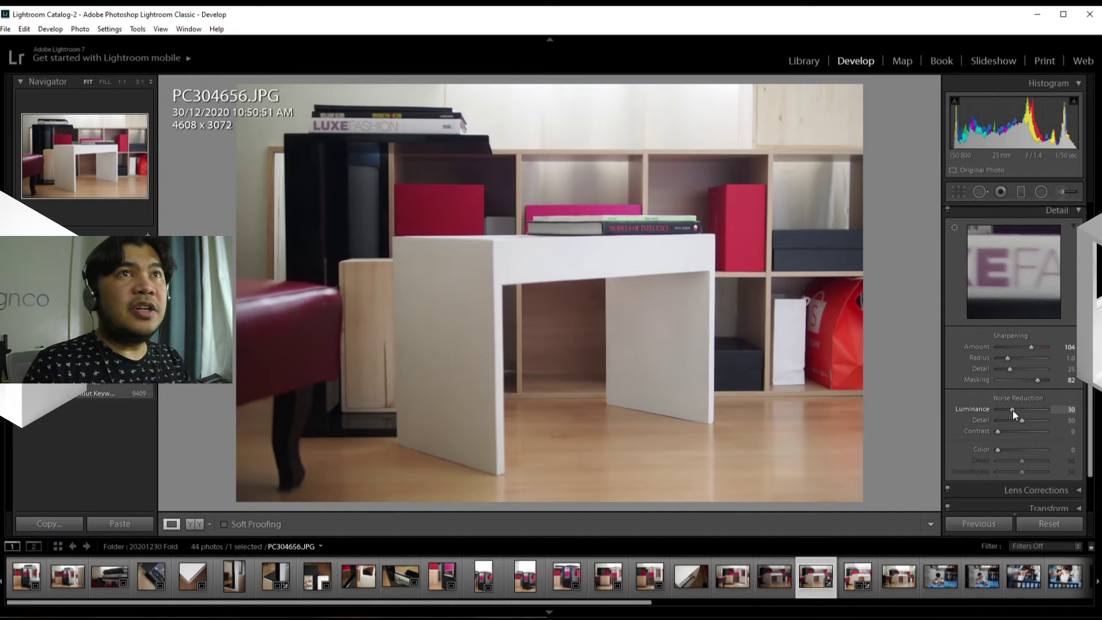
mouse_move(1024, 411)
left_mouse_down()
mouse_move(996, 412)
mouse_move(1007, 407)
left_mouse_up()
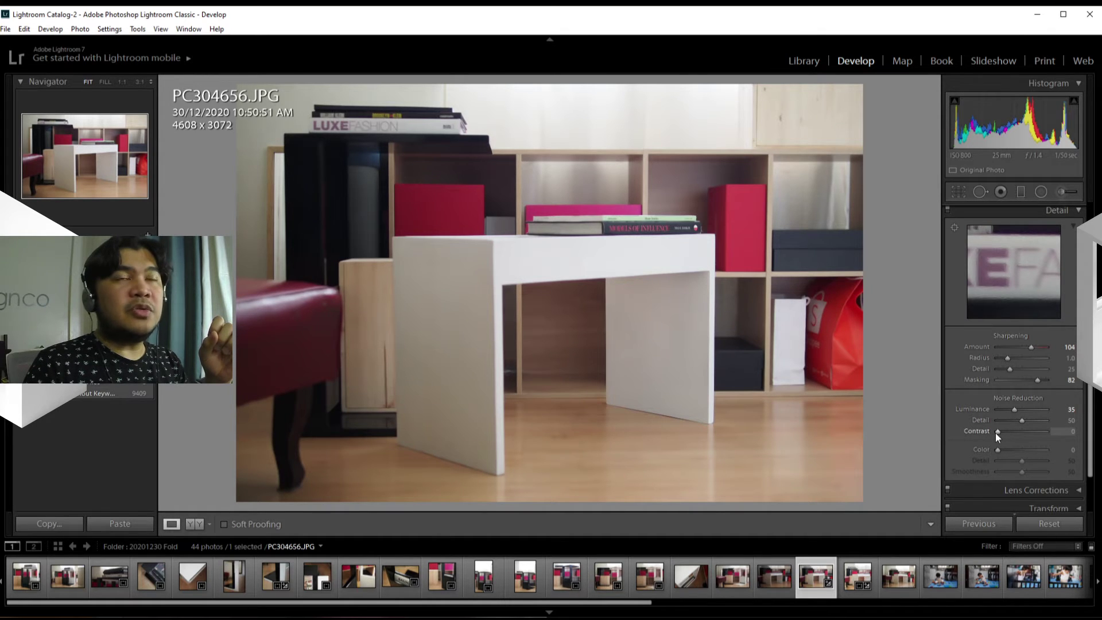
left_click_drag(1015, 432, 969, 428)
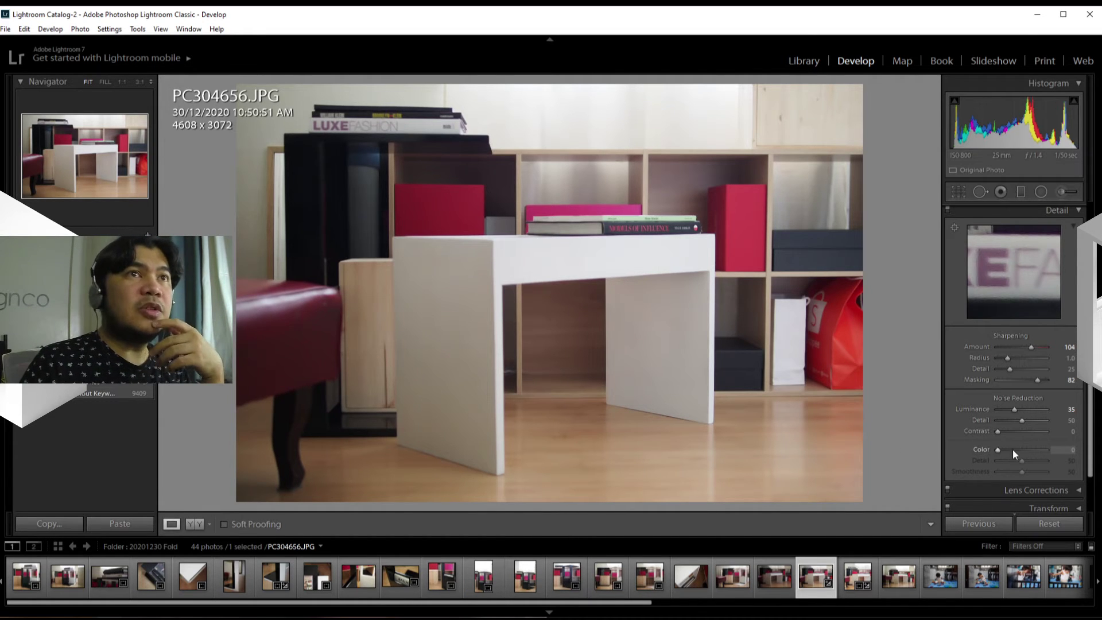
- Collapse the Detail settings and expand the Lens Corrections profile options
scroll(1010, 402, "down", 2)
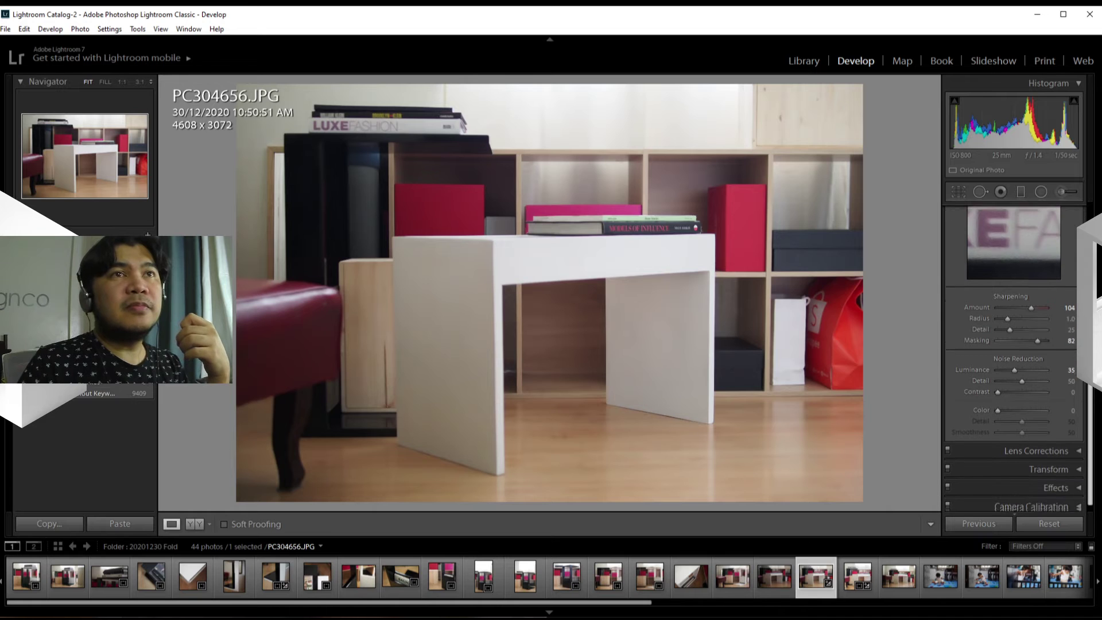
scroll(1056, 211, "up", 5)
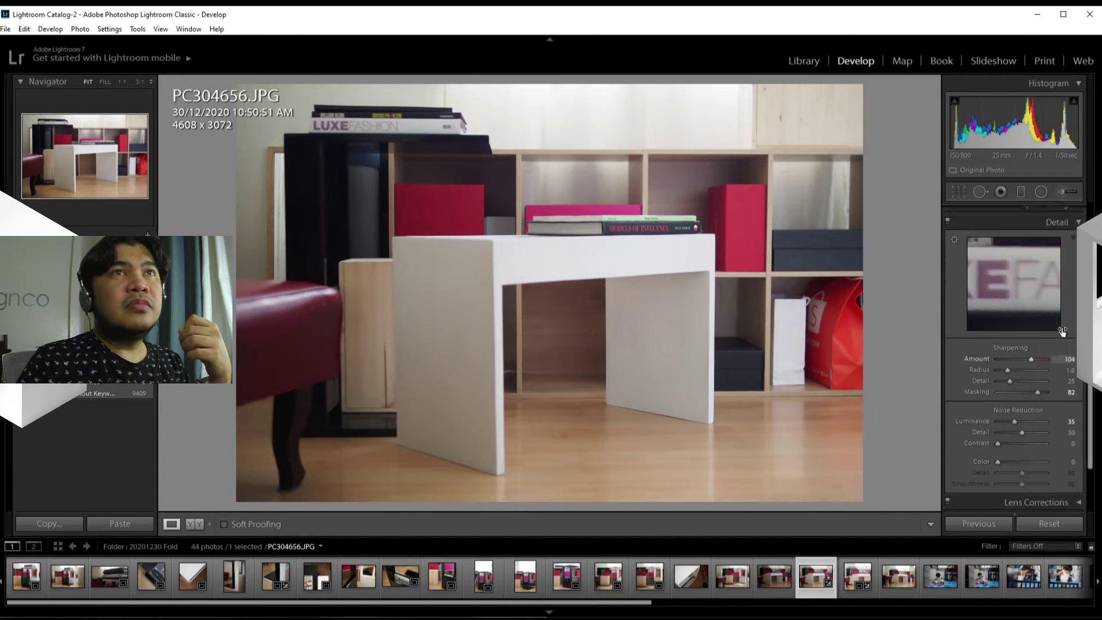
left_click(1077, 304)
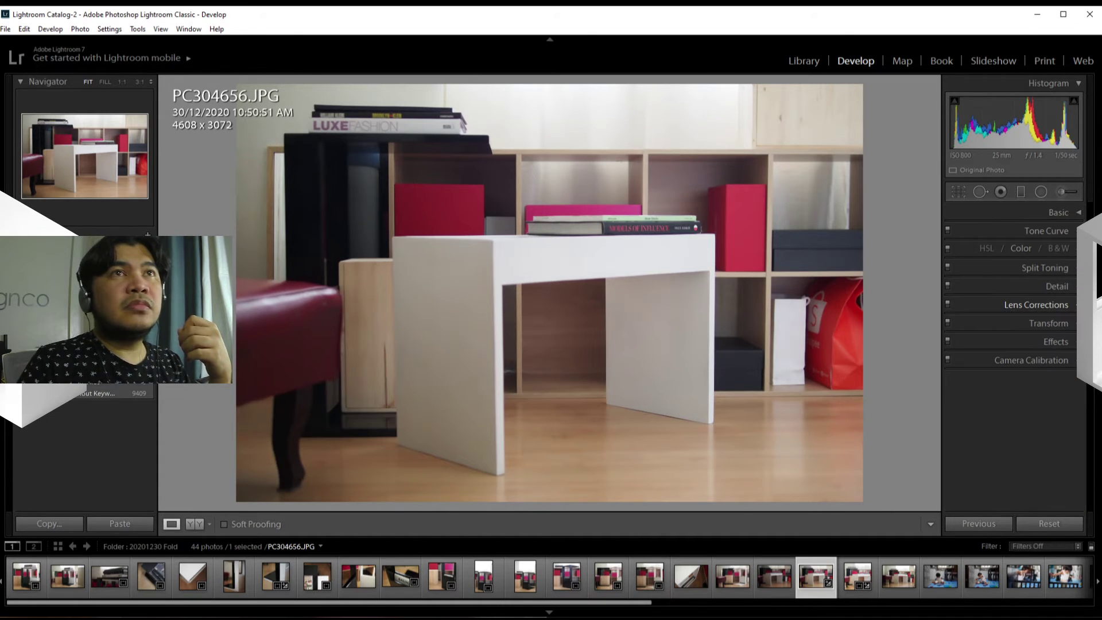
left_click(1061, 305)
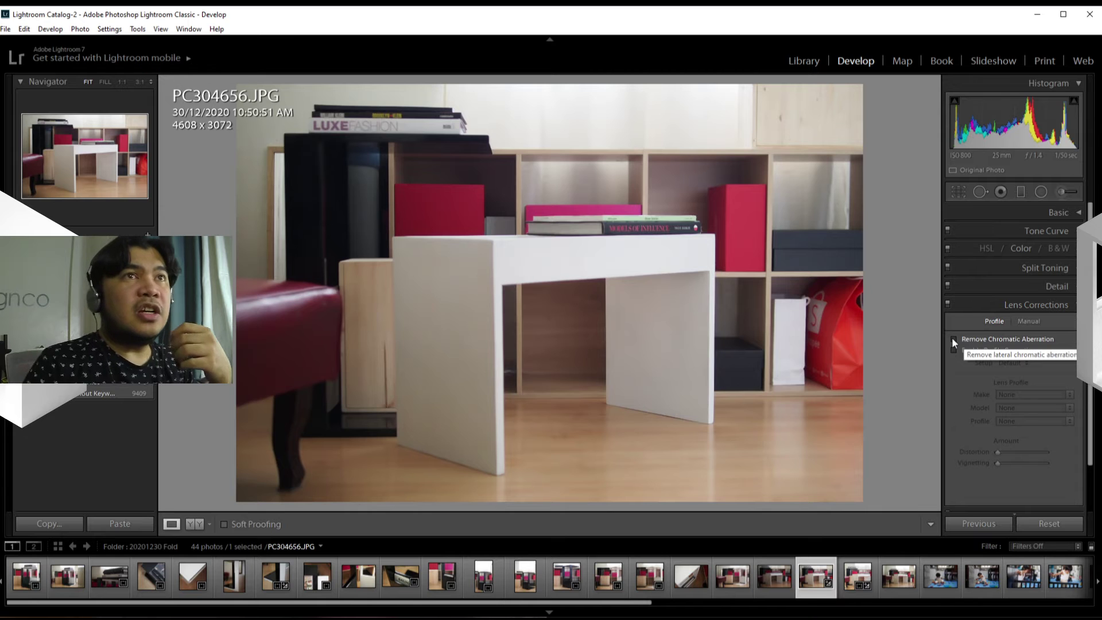
- Zoom in on the white table's inner corner and toggle chromatic aberration removal to compare the edge fringing, then return to the full photo
left_click(523, 290)
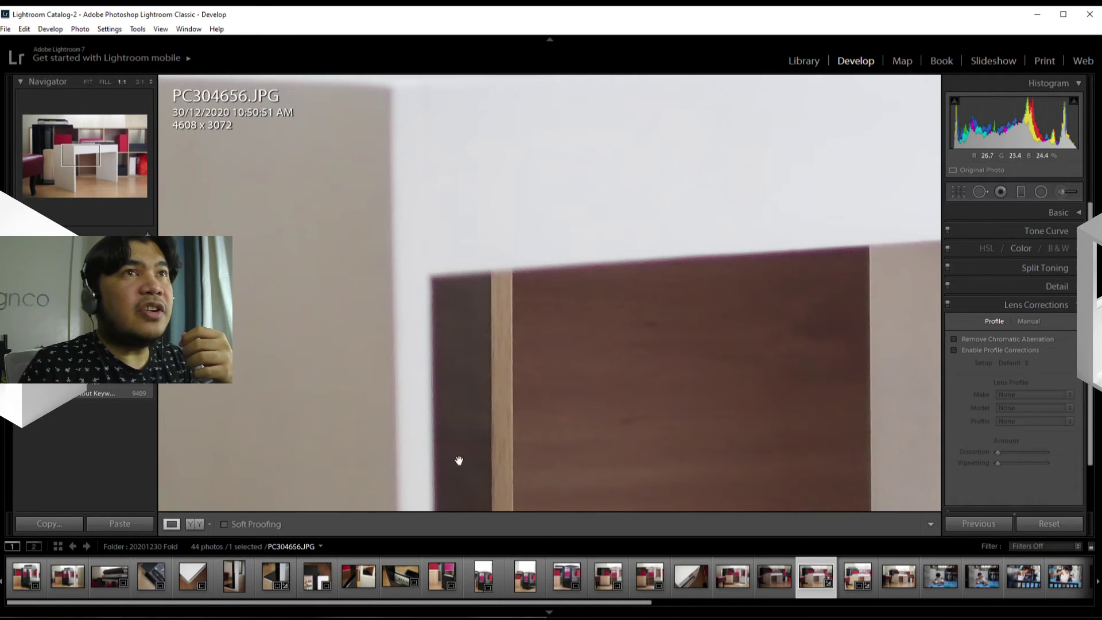
left_click(954, 340)
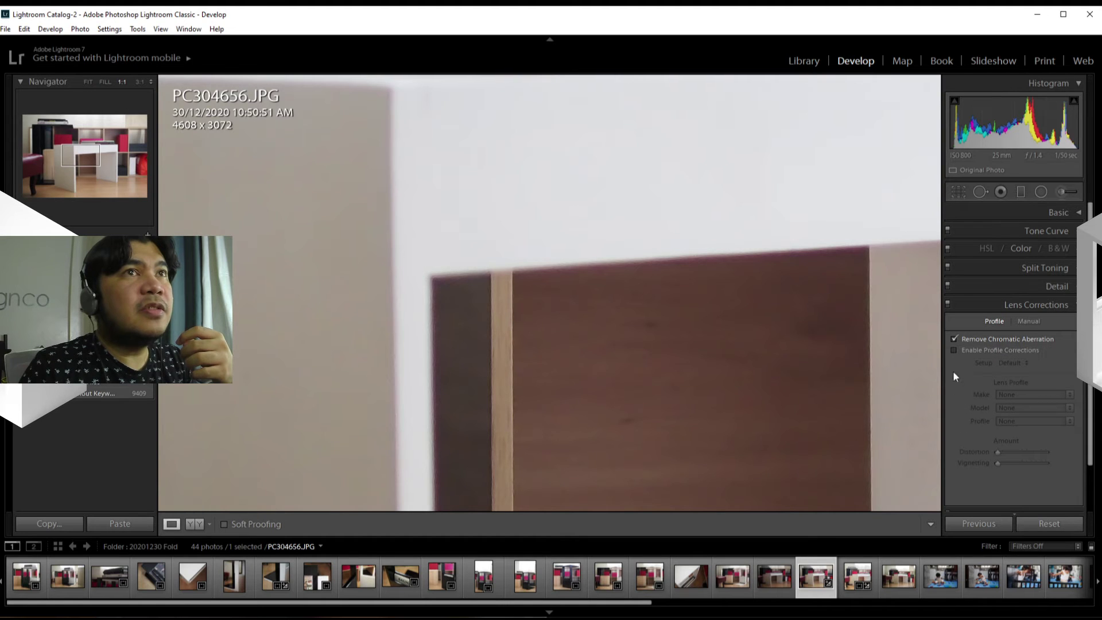
left_click(953, 339)
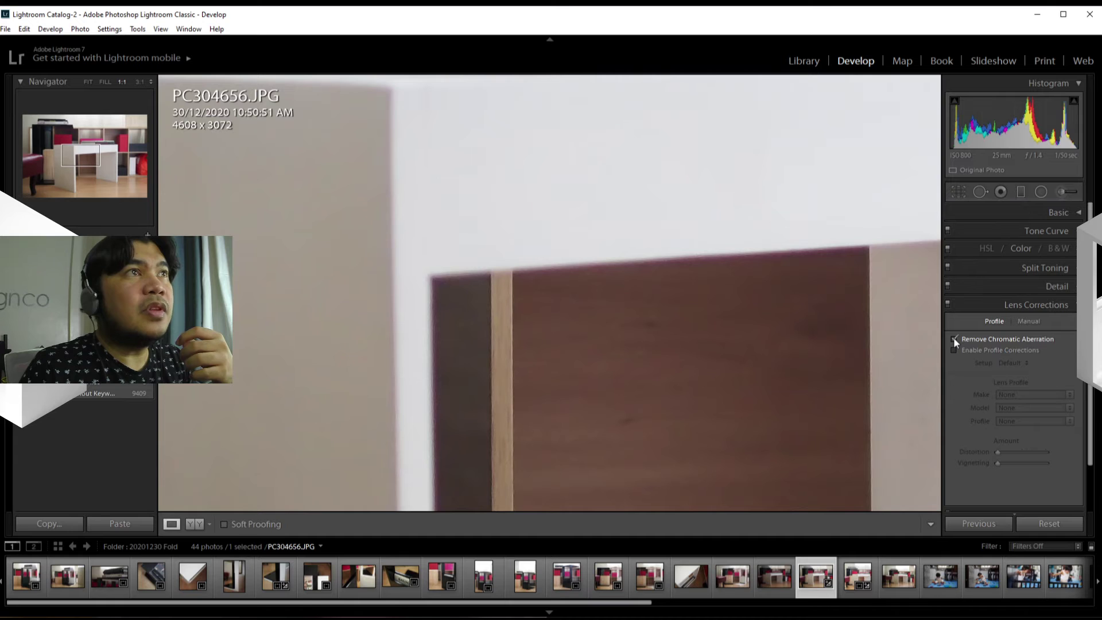
left_click(953, 338)
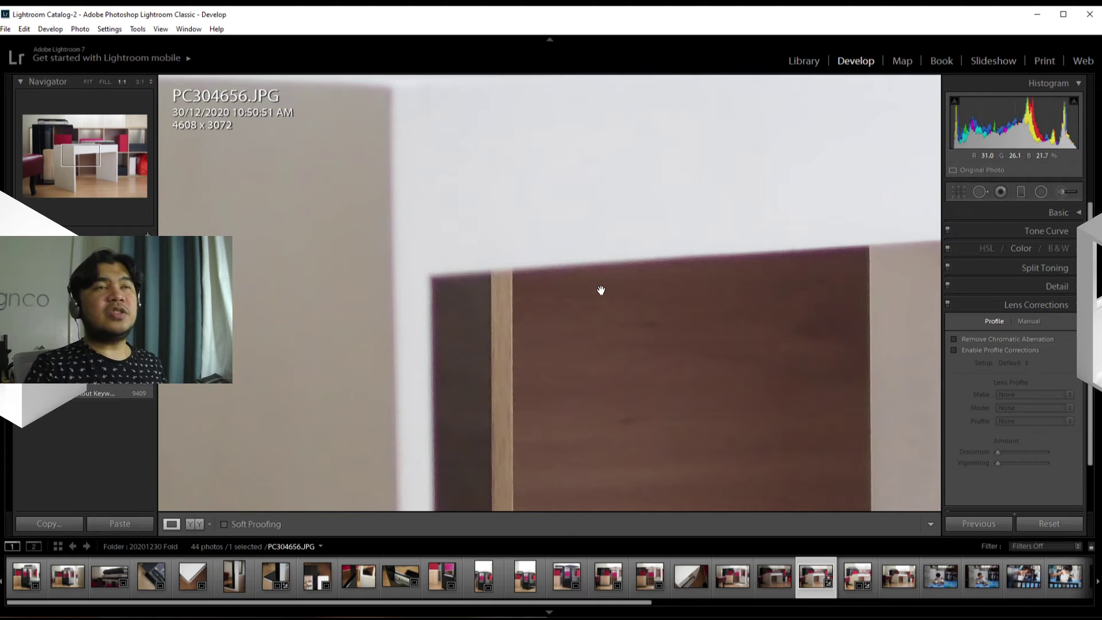
left_click(623, 428)
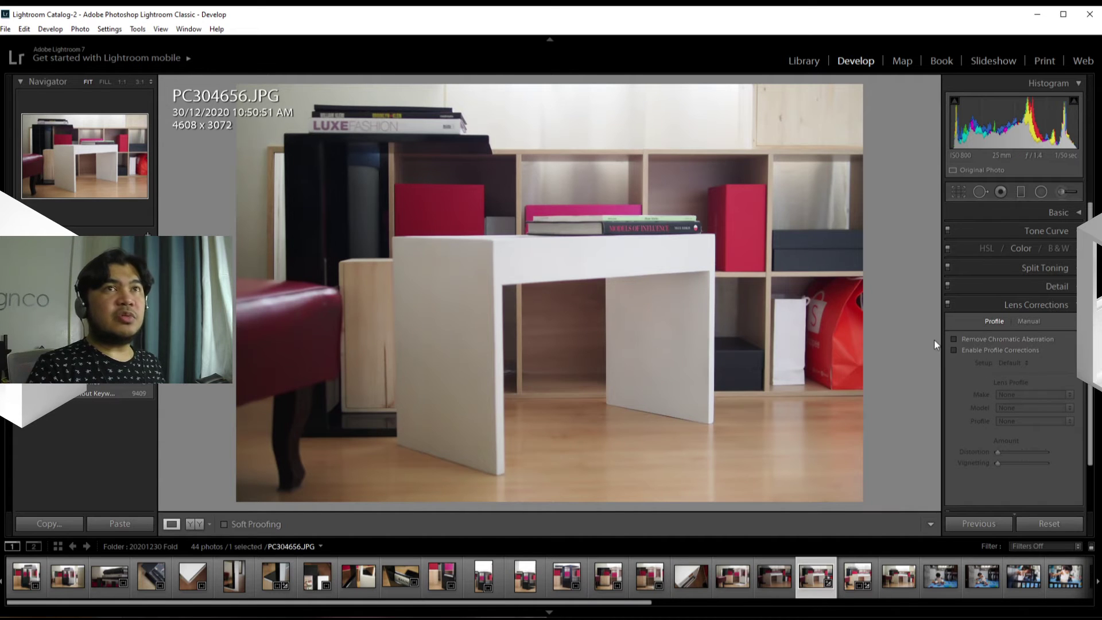
- Turn on chromatic aberration removal and lens profile corrections, keeping the profile setup at Default
left_click(955, 338)
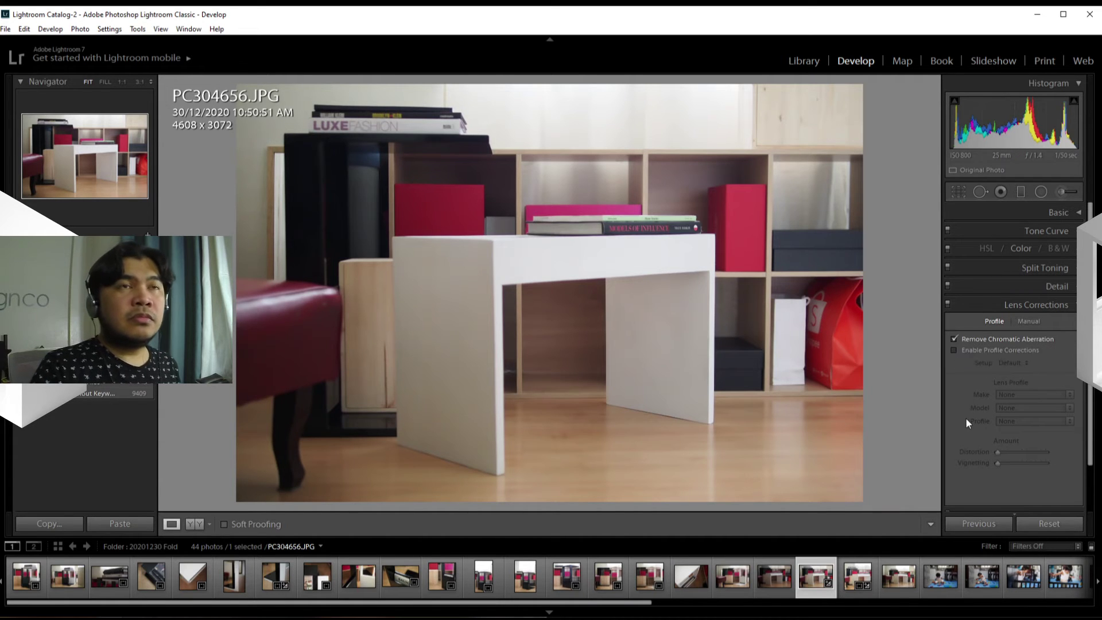
left_click(956, 348)
left_click(1009, 362)
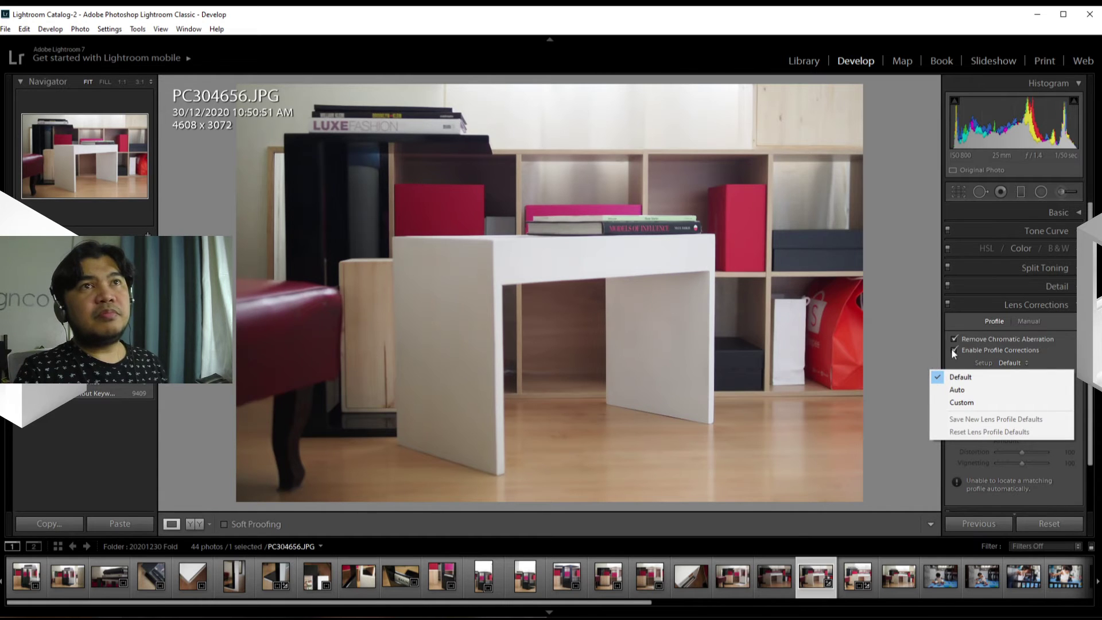
left_click(972, 354)
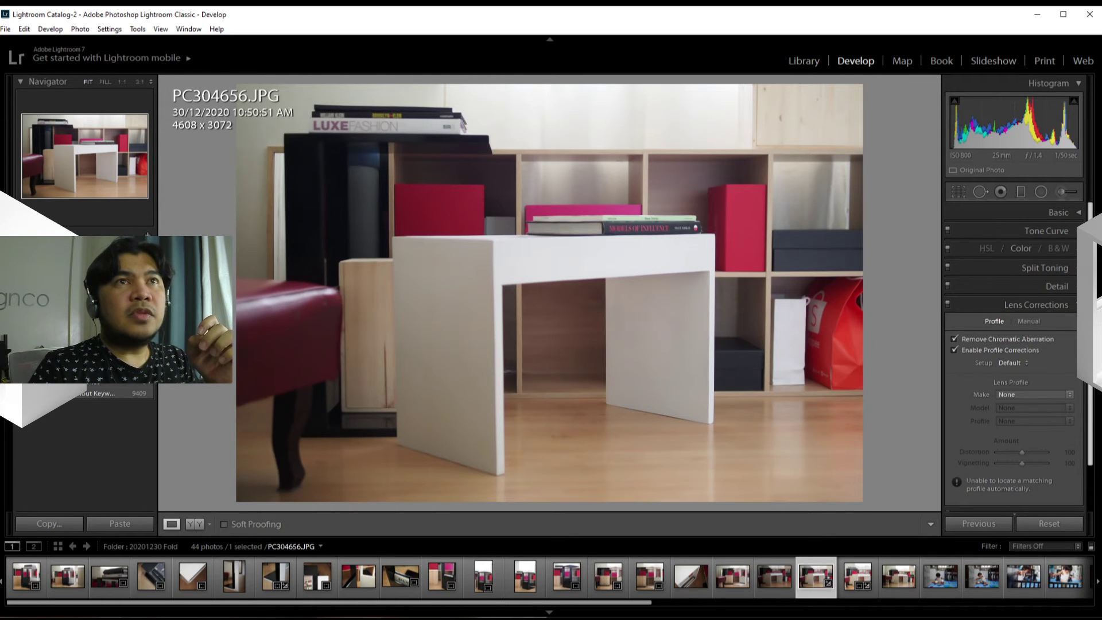
- Collapse the Lens Corrections settings and expand the Transform settings
scroll(1013, 356, "down", 2)
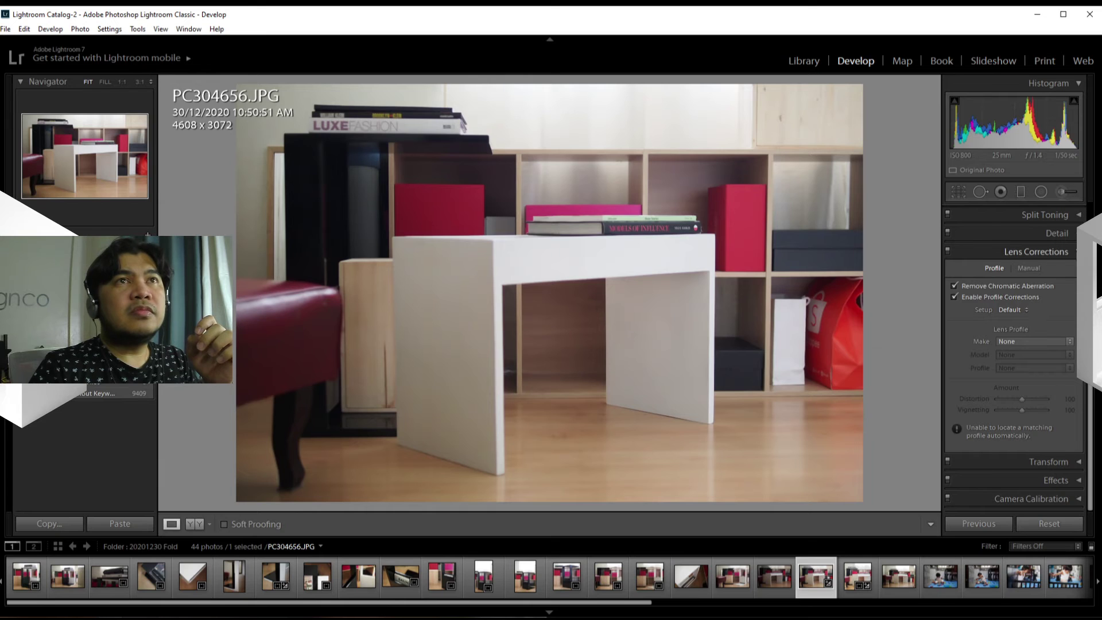
left_click(1036, 251)
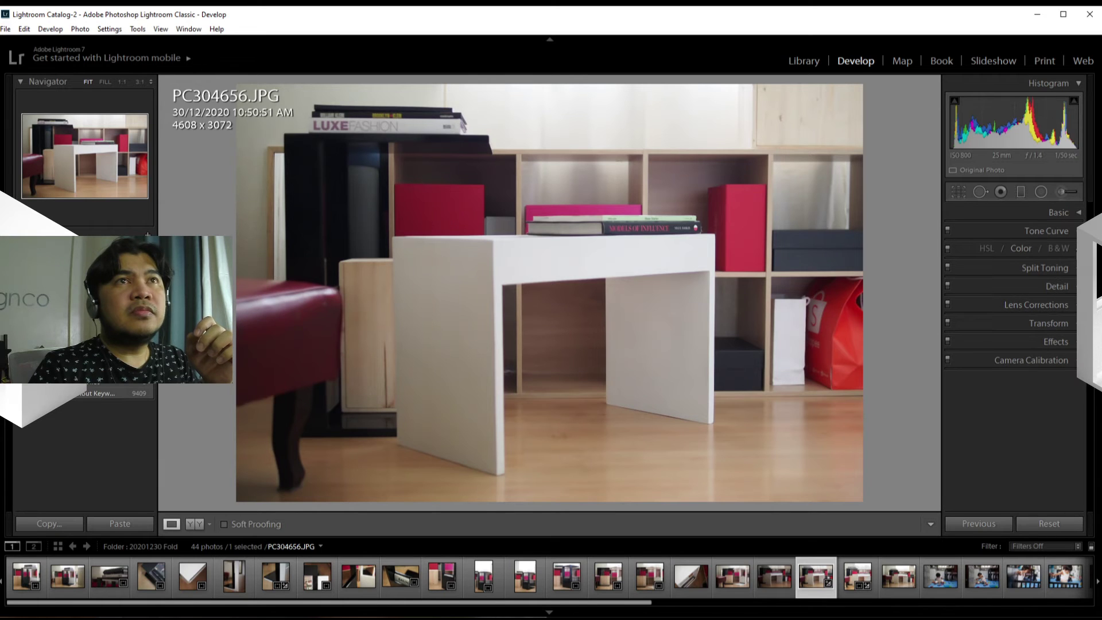
left_click(1061, 323)
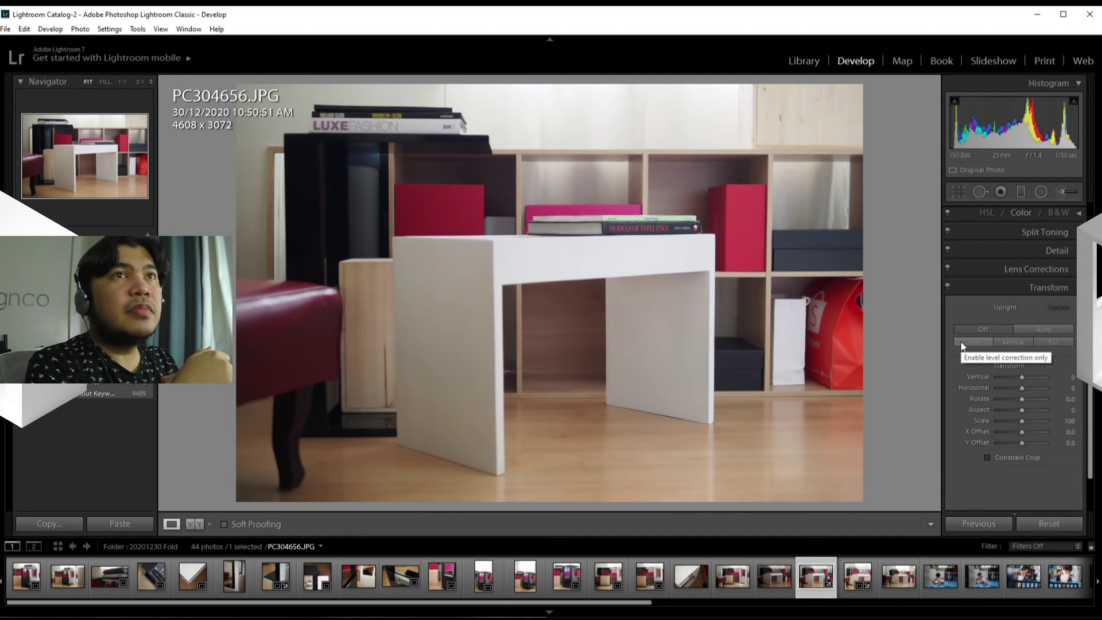
- Try a Vertical transform of -10 and a Horizontal transform of -21 on the photo, and reset both to 0
mouse_move(1020, 401)
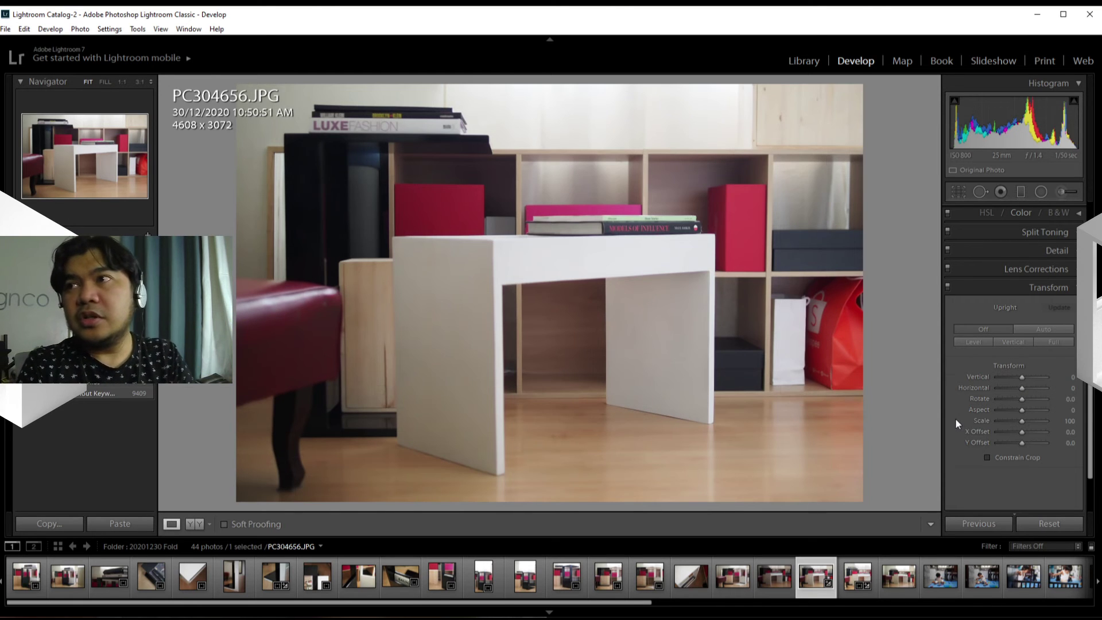
mouse_move(1026, 377)
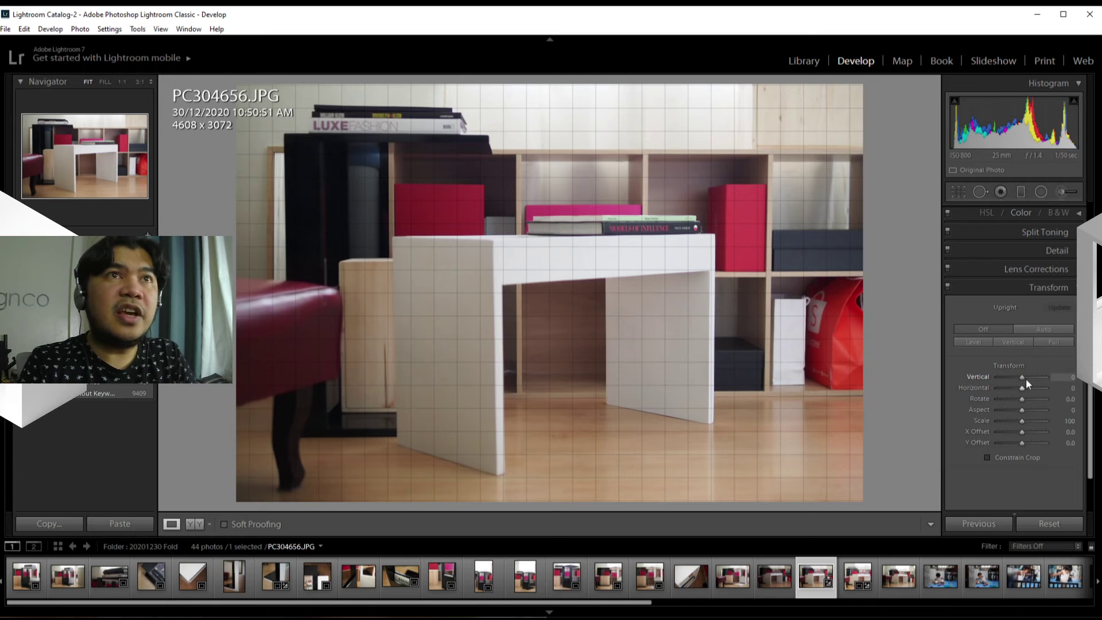
mouse_move(1023, 378)
left_mouse_down()
mouse_move(1033, 377)
mouse_move(1013, 376)
mouse_move(1028, 381)
mouse_move(1014, 388)
mouse_move(1031, 387)
mouse_move(1004, 388)
mouse_move(1017, 388)
left_mouse_up()
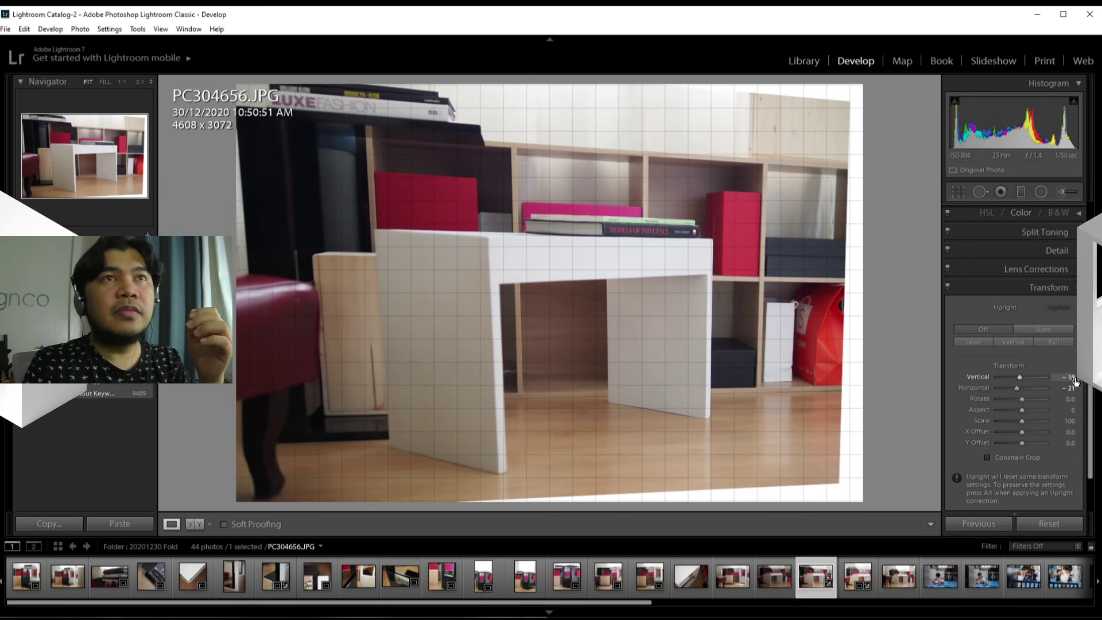
left_click(1069, 377)
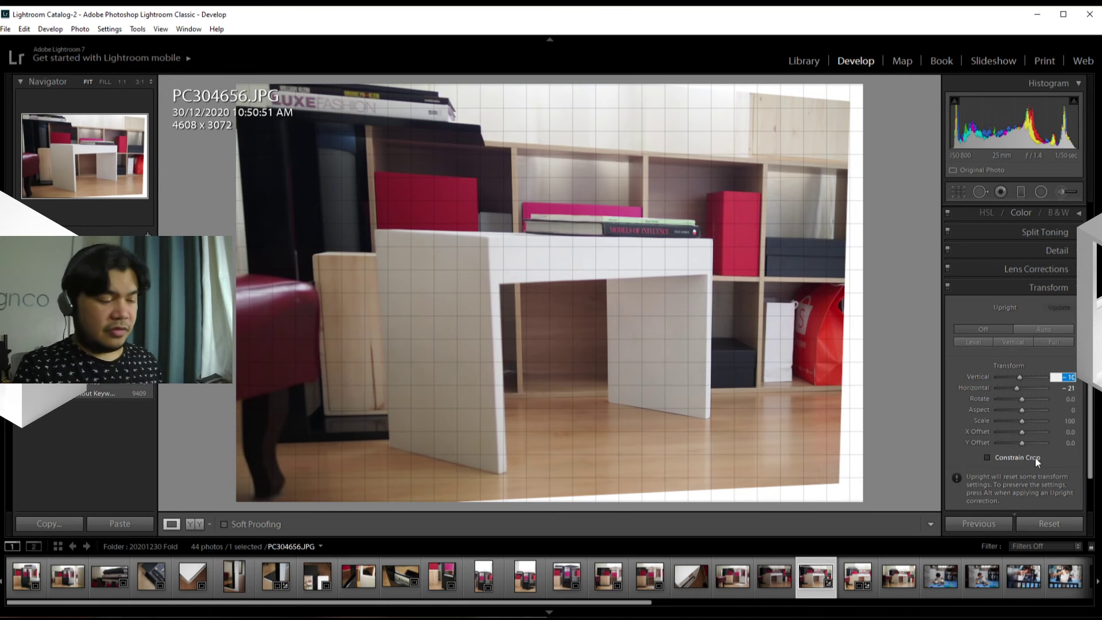
type("0")
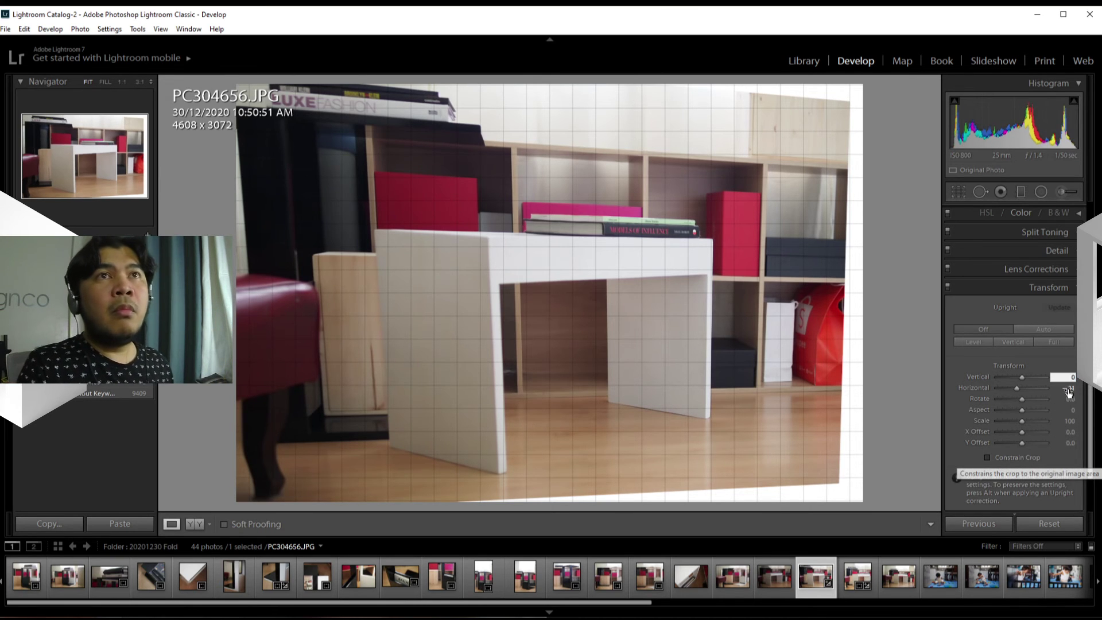
key("Tab")
type("0")
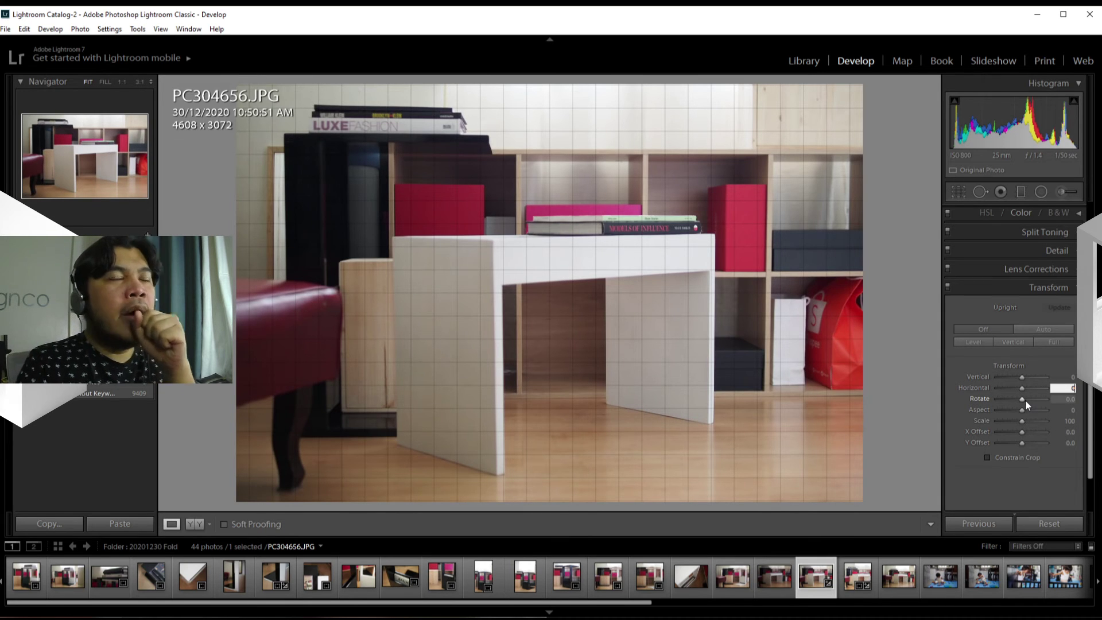
- Set the photo's Rotate transform to +0.2 and try a negative Aspect, resetting Aspect to 0
mouse_move(1024, 400)
left_mouse_down()
mouse_move(931, 388)
mouse_move(1012, 387)
mouse_move(985, 392)
mouse_move(1053, 406)
mouse_move(924, 419)
mouse_move(1018, 416)
left_mouse_up()
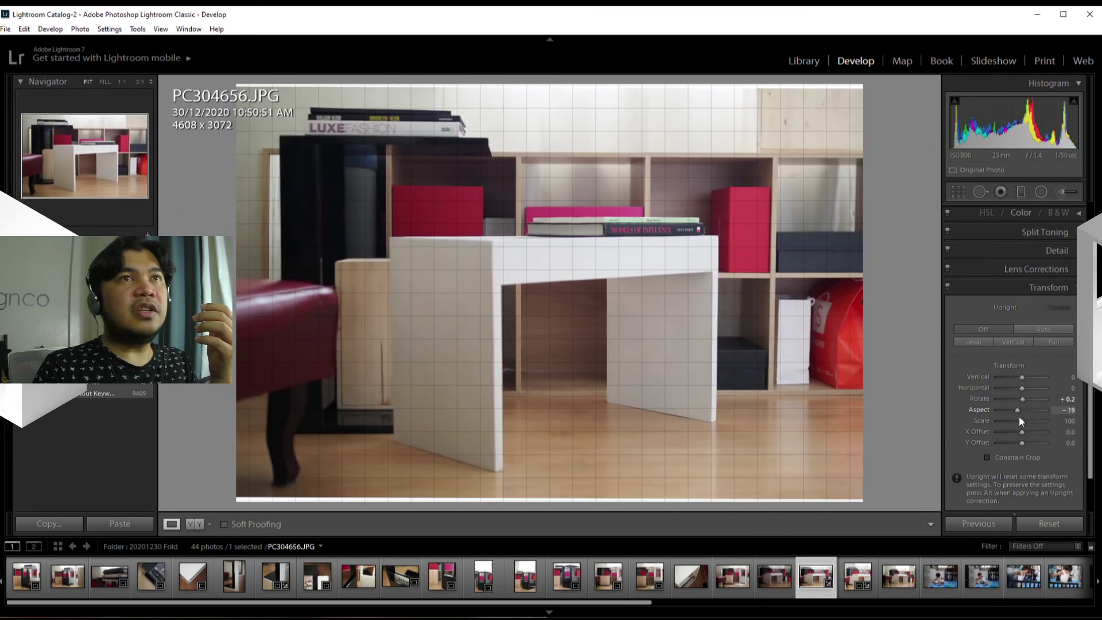
left_click(1065, 410)
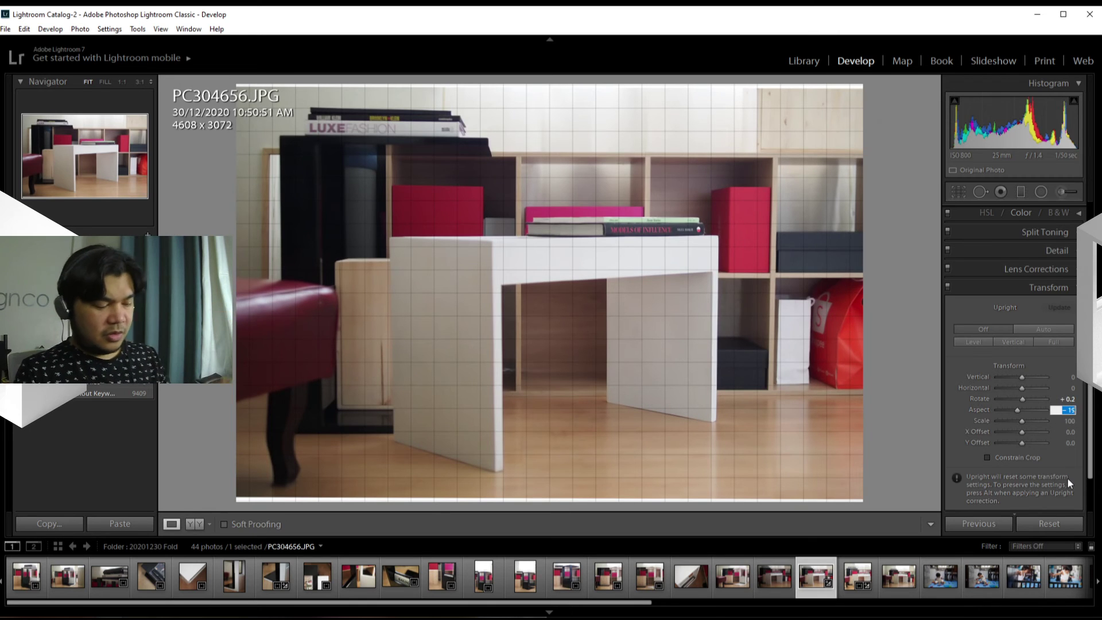
type("0")
key("Return")
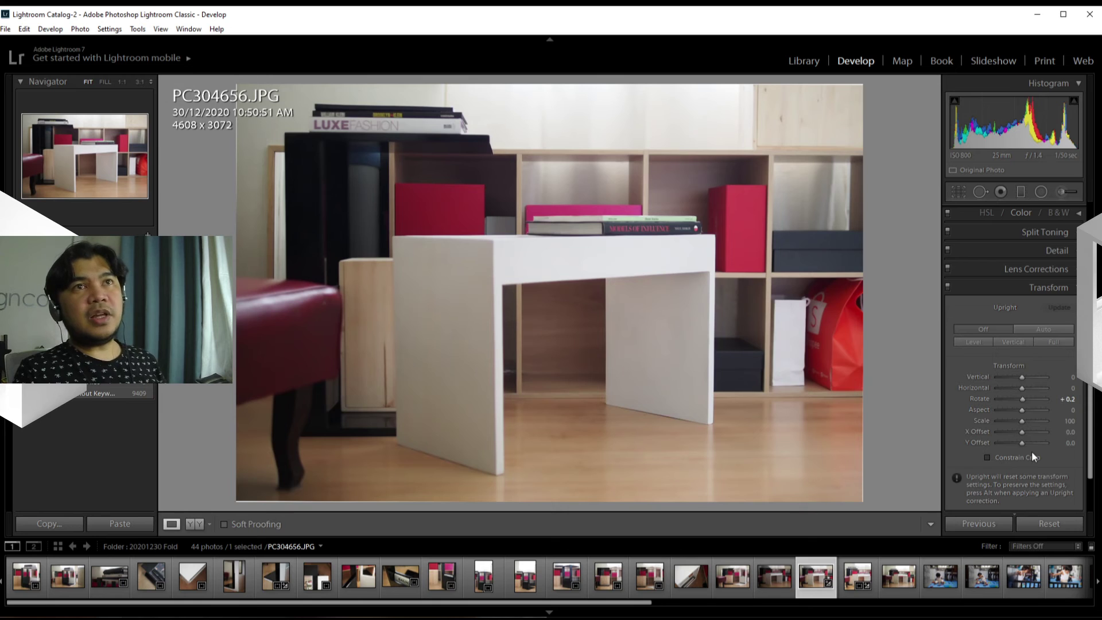
- Try shifting the photo horizontally with an X Offset of -7.1, and reset the offset to 0
left_click(1021, 439)
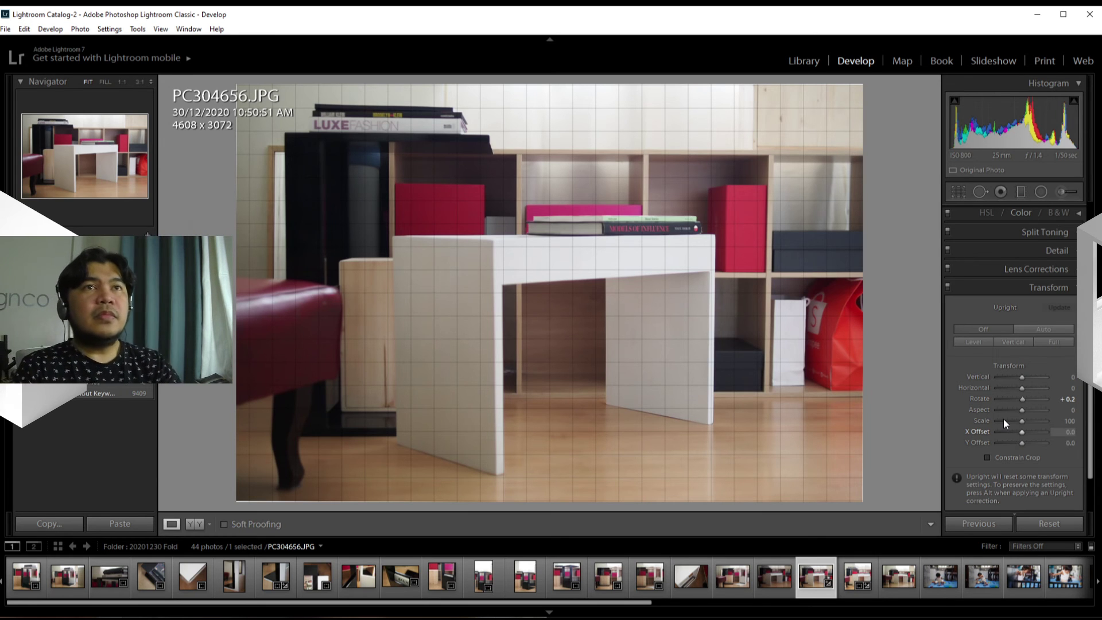
mouse_move(1022, 432)
left_mouse_down()
mouse_move(1007, 432)
mouse_move(1021, 432)
left_mouse_up()
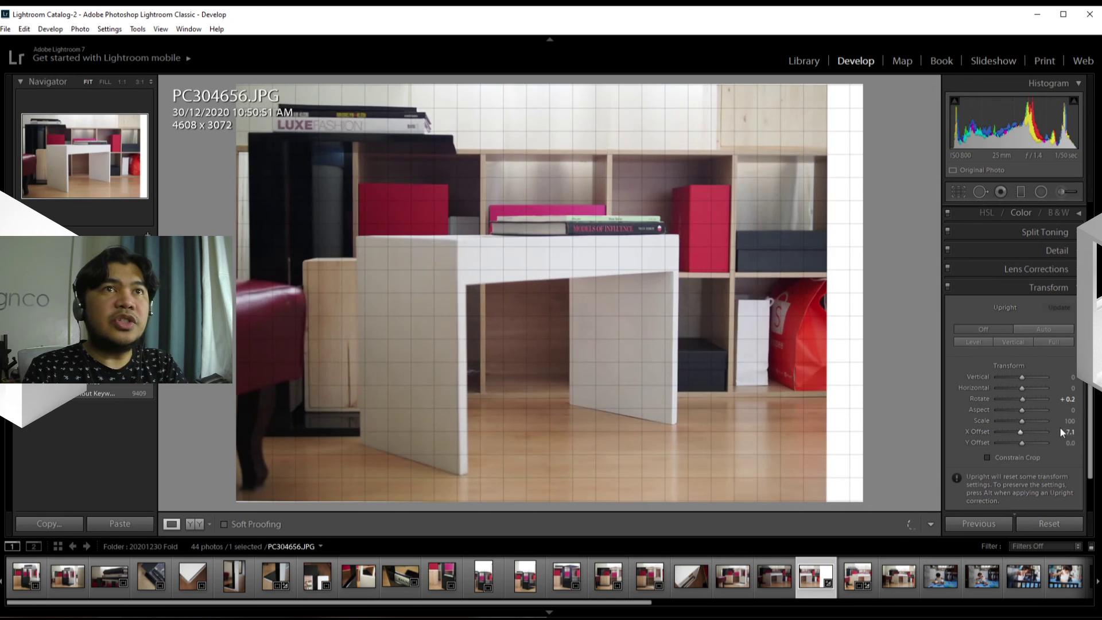
left_click(1062, 431)
type("0")
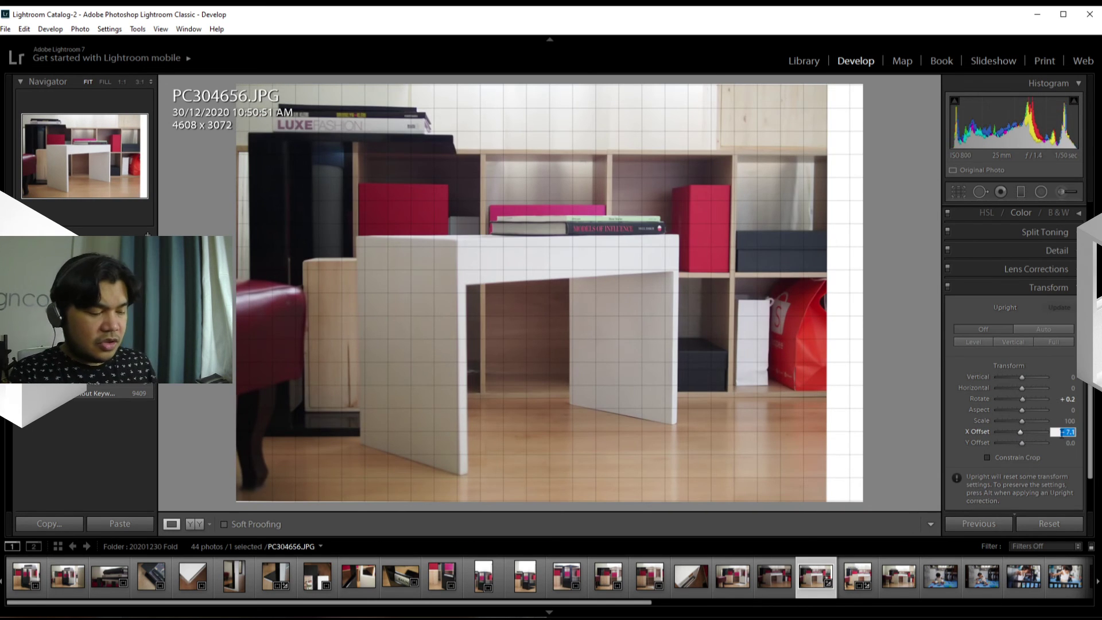
key("Return")
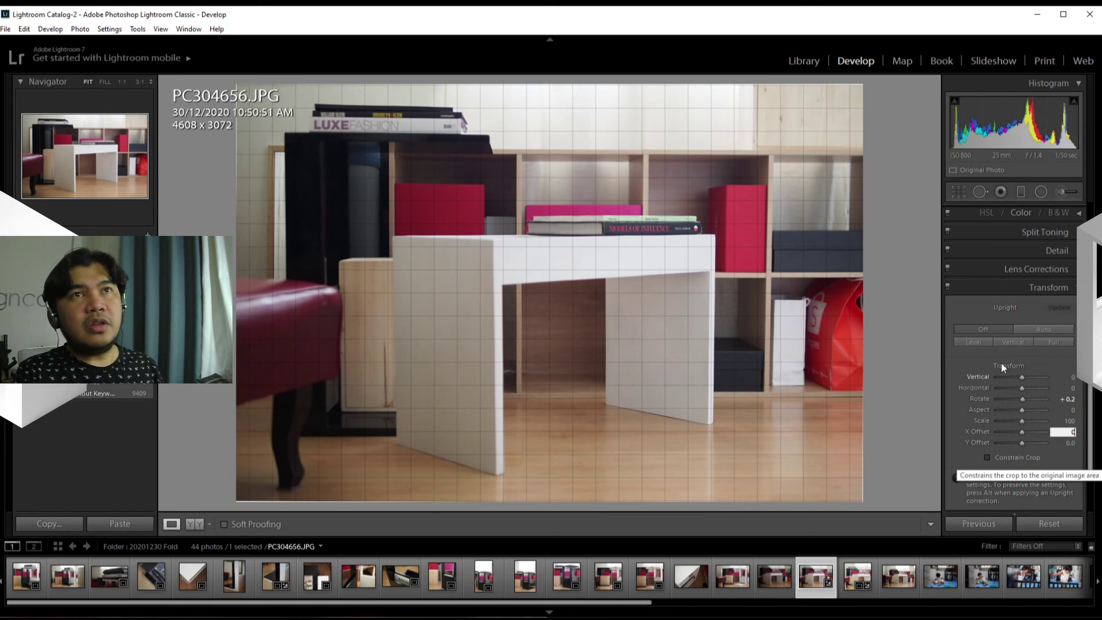
- Collapse the Transform settings and expand the Effects settings
scroll(1061, 460, "down", 1)
scroll(1062, 462, "up", 2)
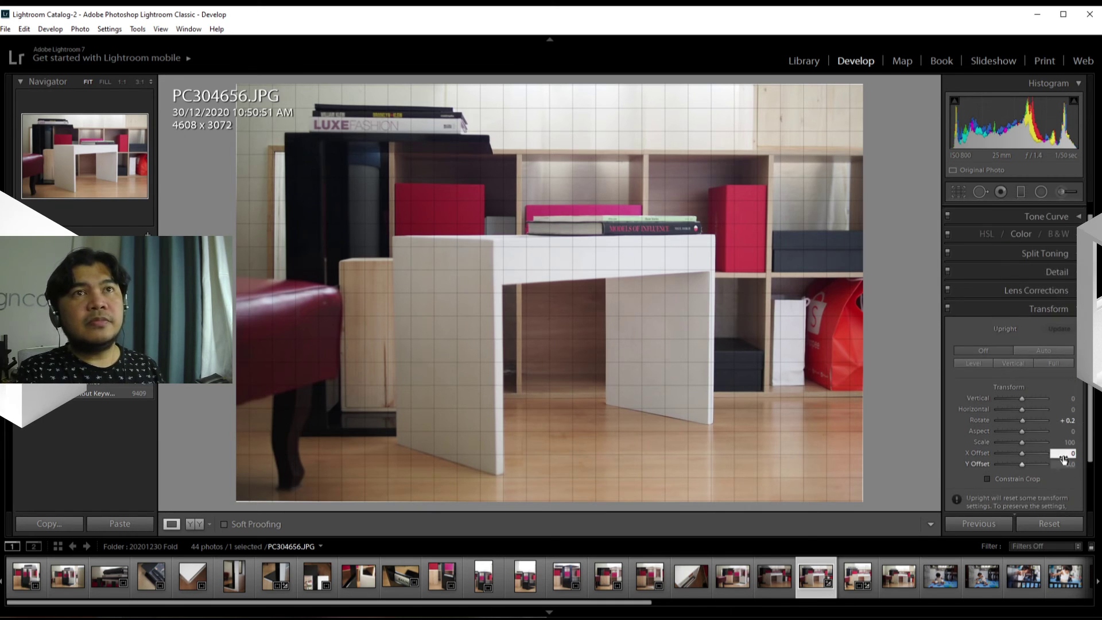
left_click(1048, 309)
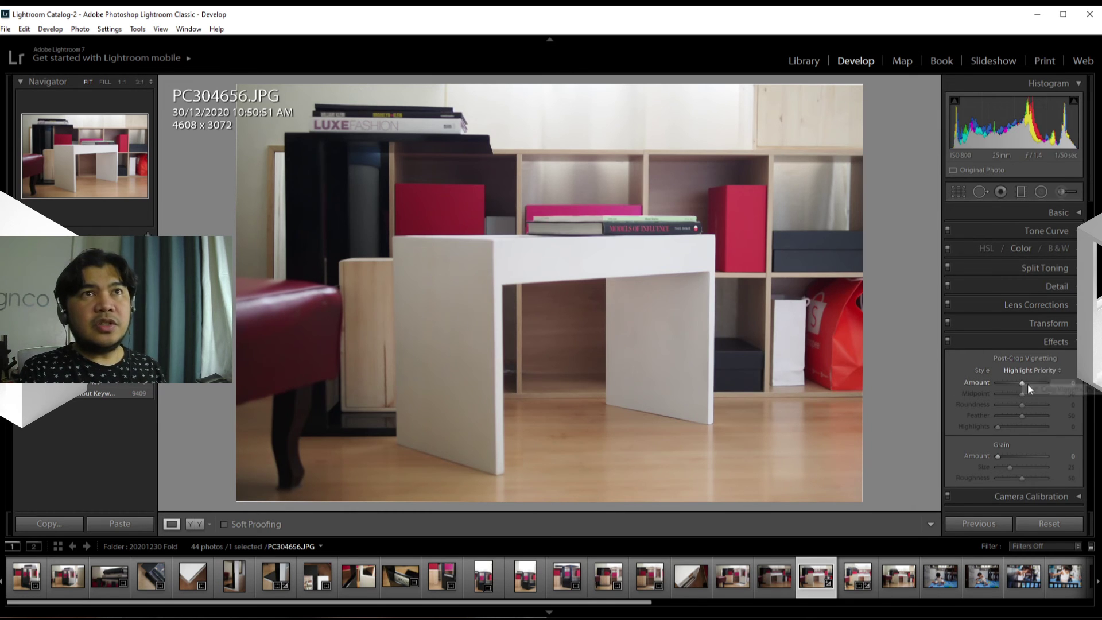
- Try a post-crop vignetting Amount of +36 and view the available vignette styles, keeping Highlight Priority
left_click_drag(1023, 382, 1032, 383)
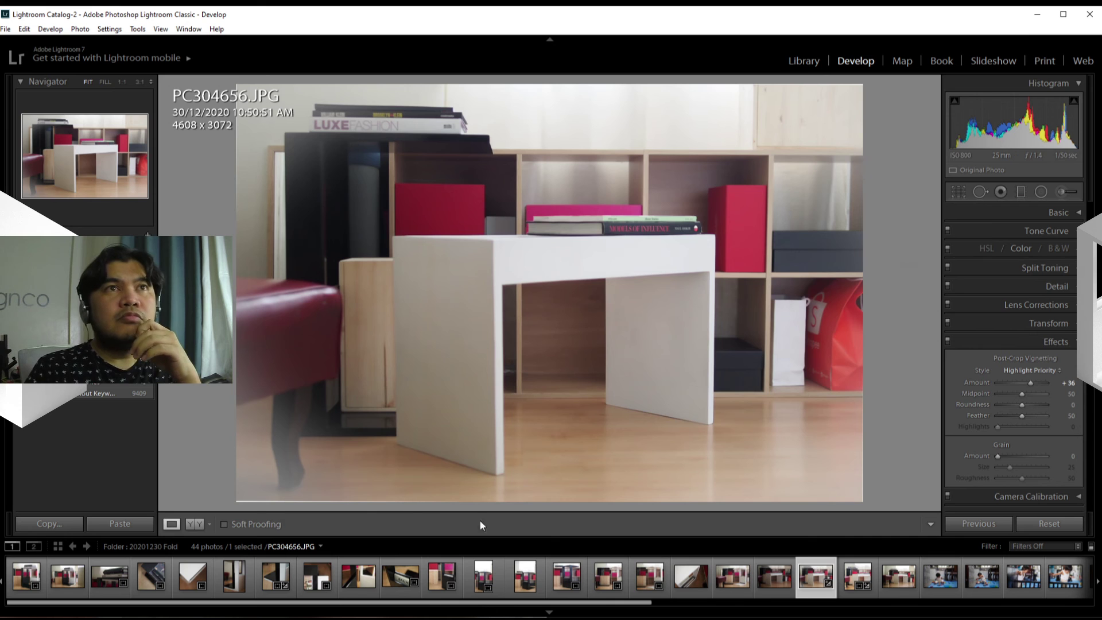
left_click(1046, 371)
left_click(1044, 367)
left_click(1042, 370)
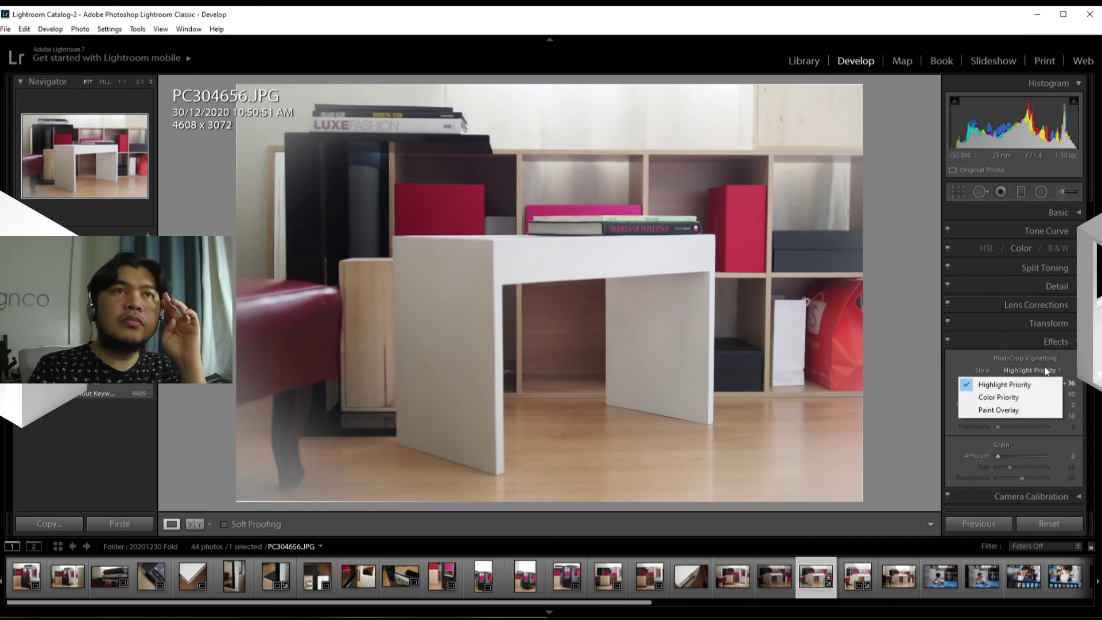
left_click(984, 359)
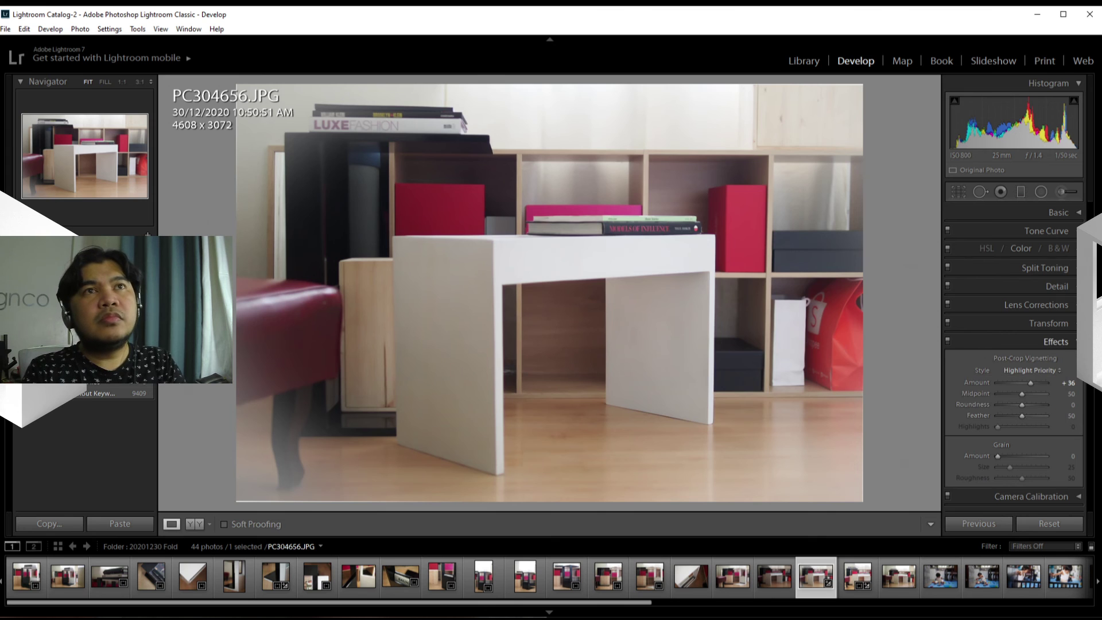
- Reset the post-crop vignetting Amount to 0 and collapse the Effects settings
left_click(1055, 342)
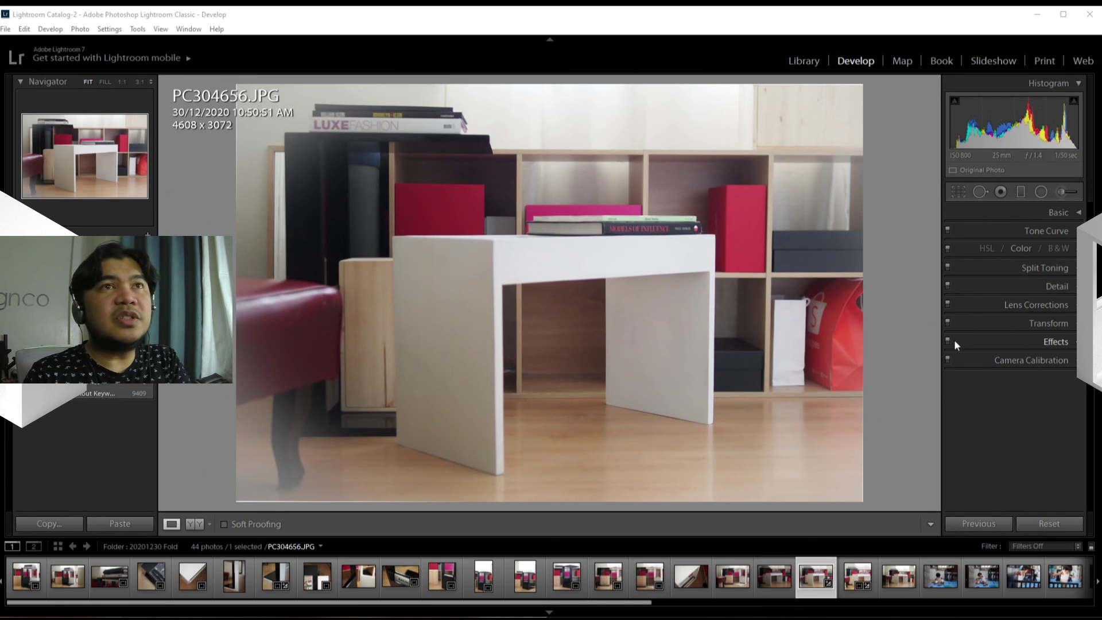
left_click(1073, 341)
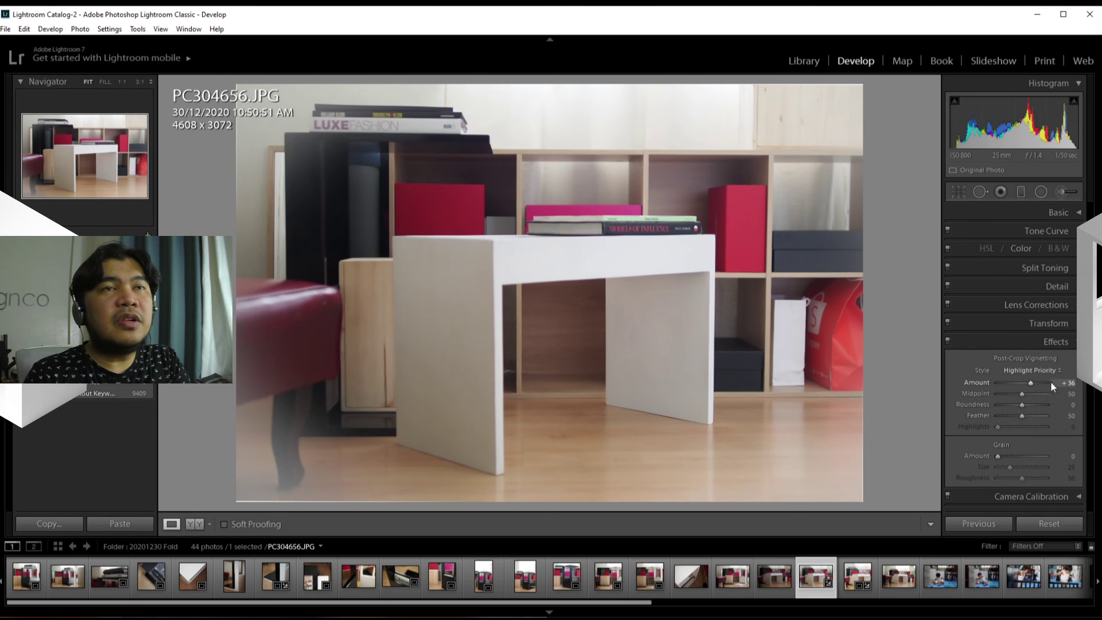
left_click(1065, 383)
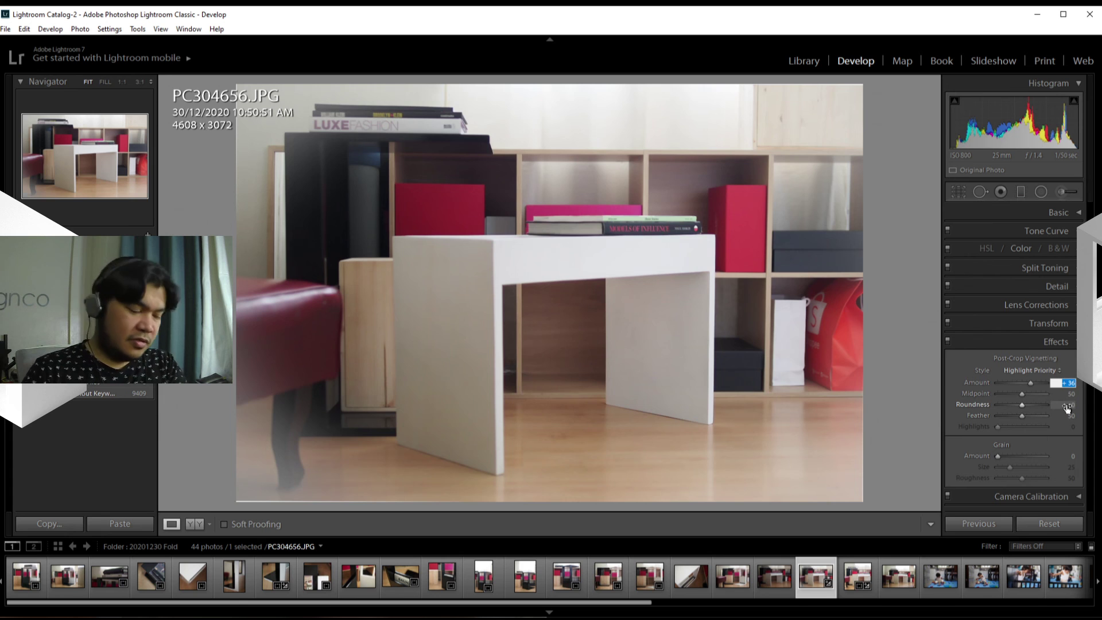
type("0")
key("Return")
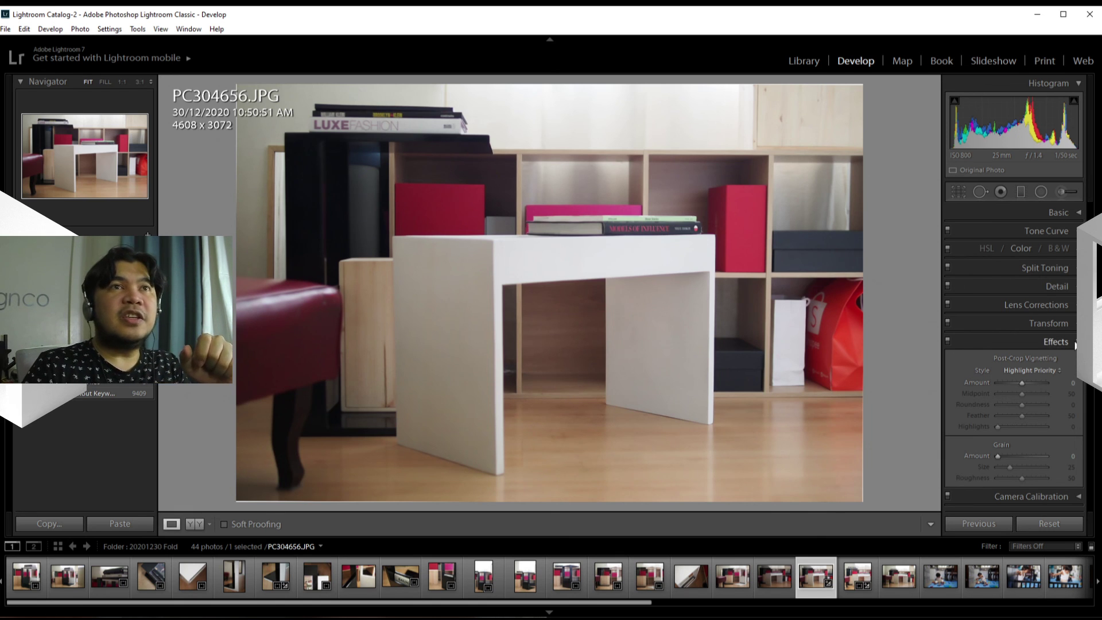
left_click(1075, 344)
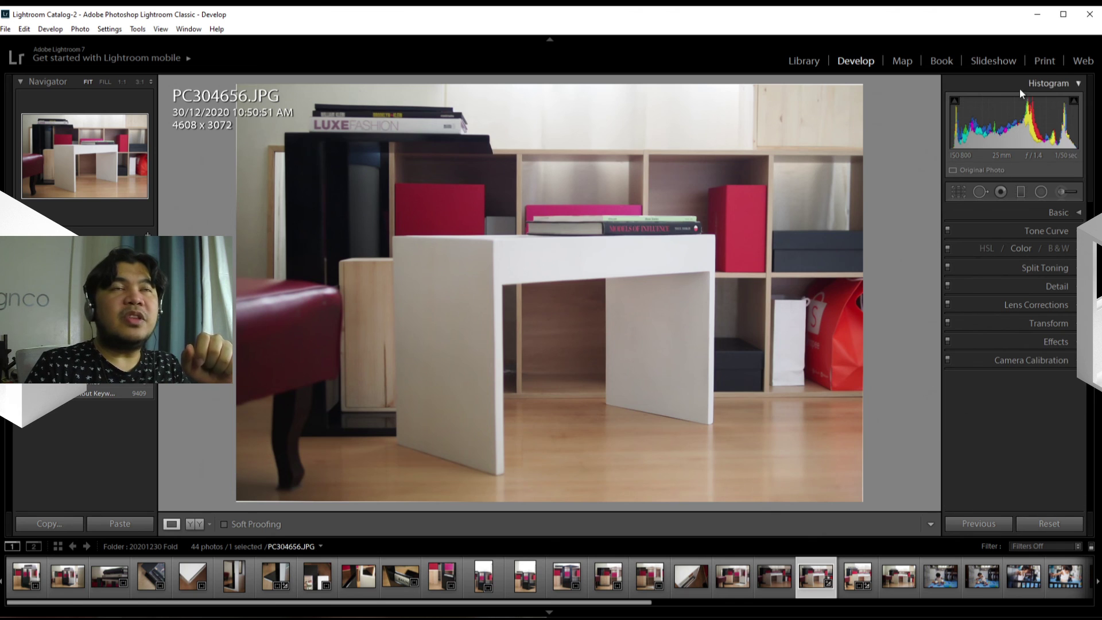